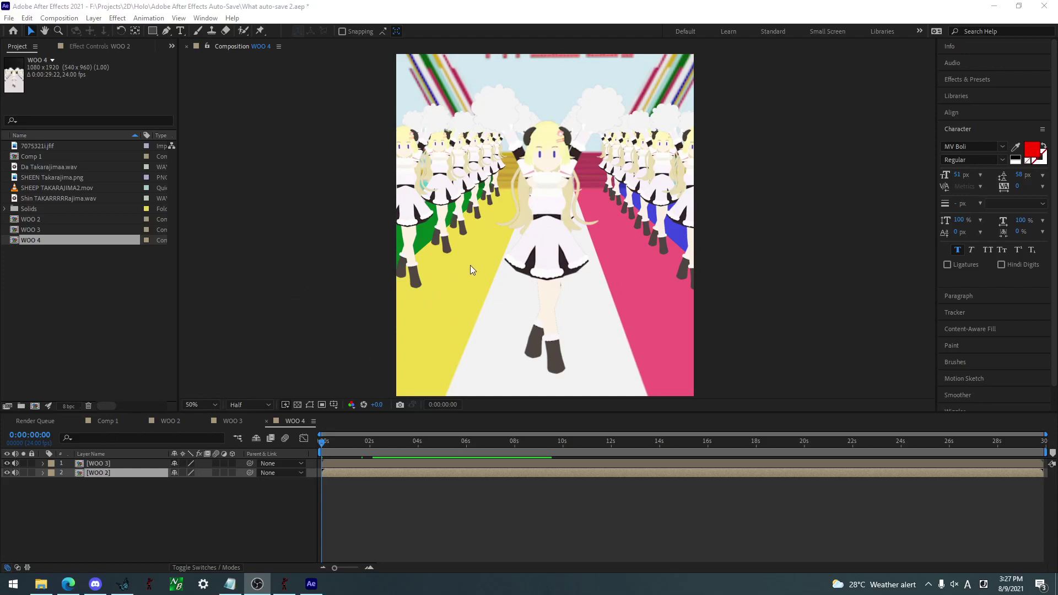
Inspect the full frame of the WOO 4 composition
drag(342, 438, 245, 420)
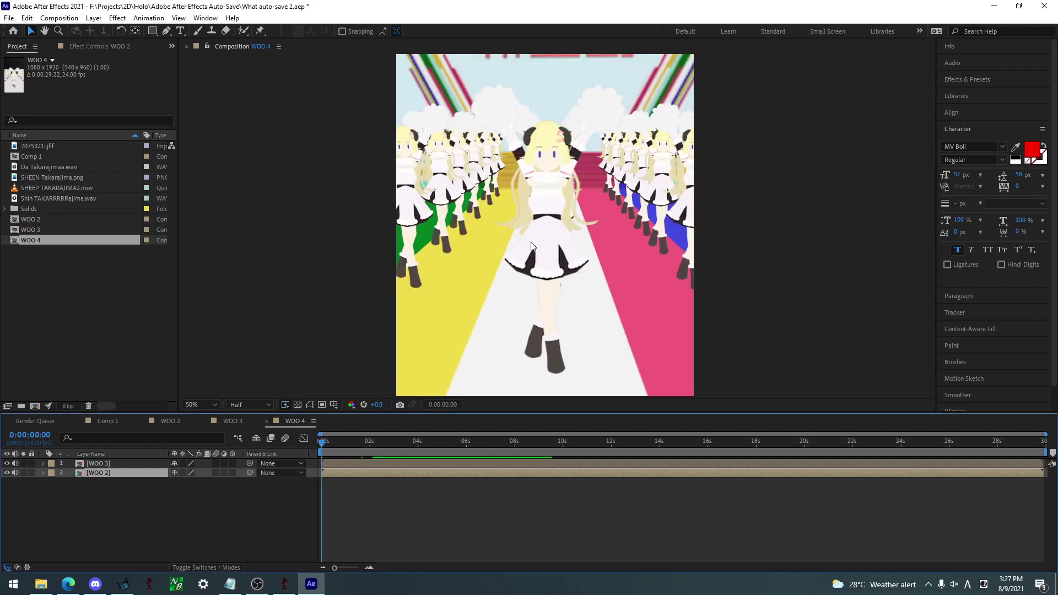
scroll(523, 246, down, 3)
scroll(520, 247, up, 3)
scroll(519, 246, down, 3)
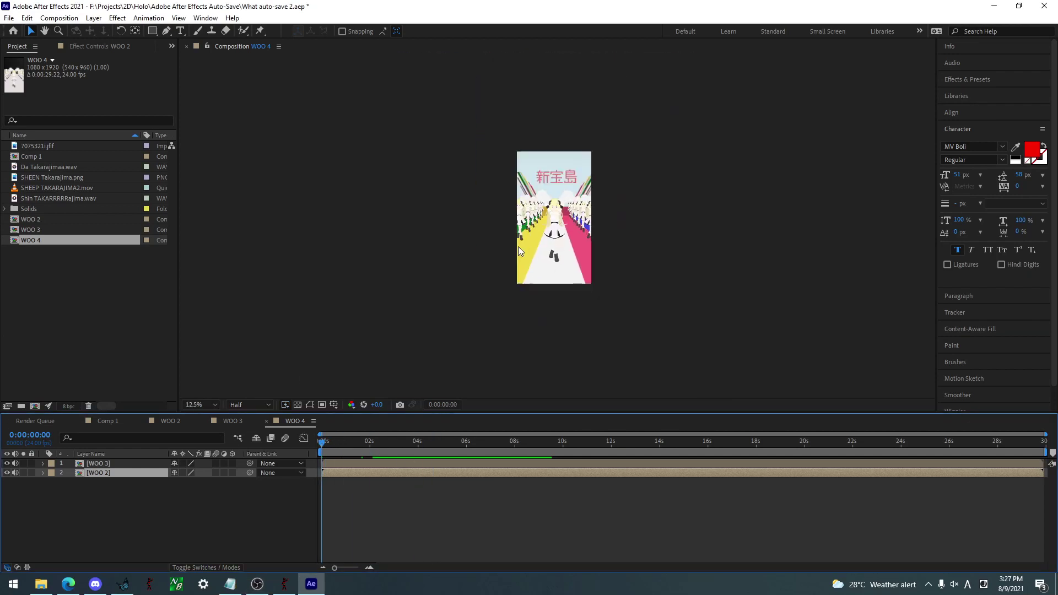
scroll(557, 225, up, 1)
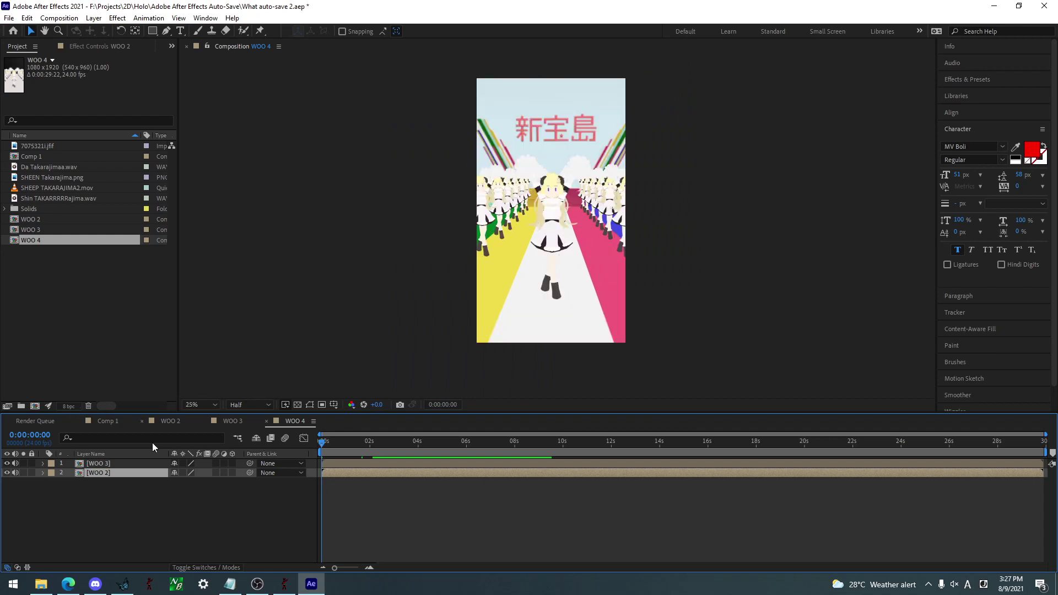
Switch to Pivot Animator and select all frames of the Sheep TakarajimaAnim3 animation, from frame 1 to 159
mouse_move(290, 585)
click(284, 584)
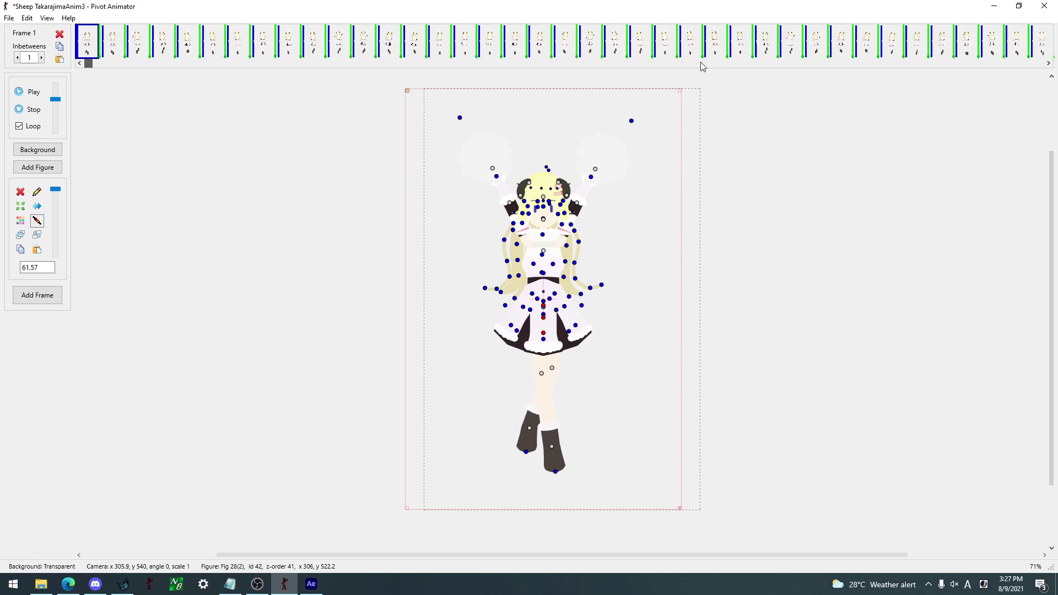
click(903, 64)
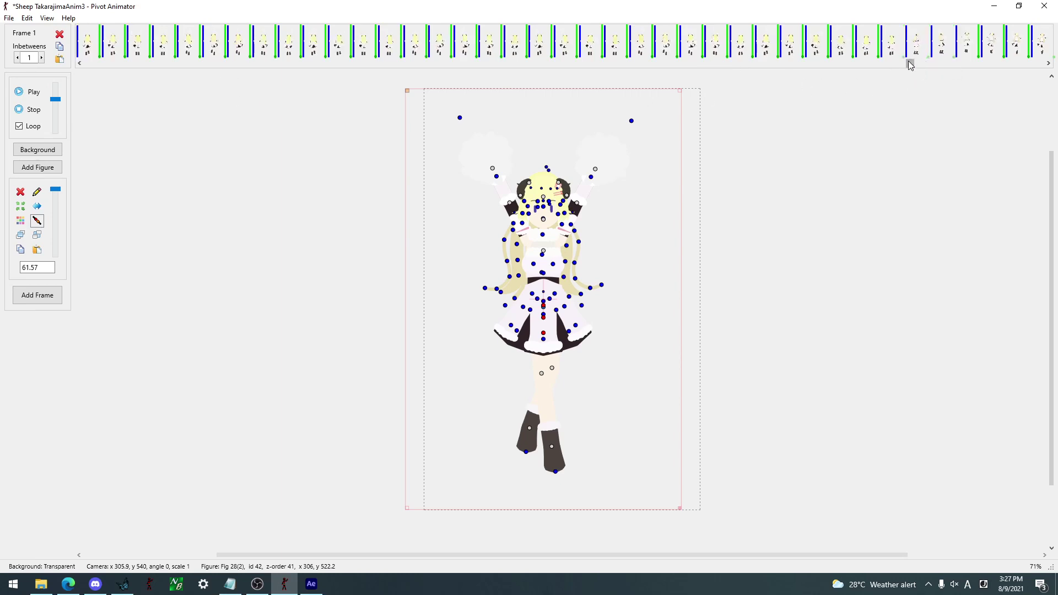
drag(909, 63, 75, 67)
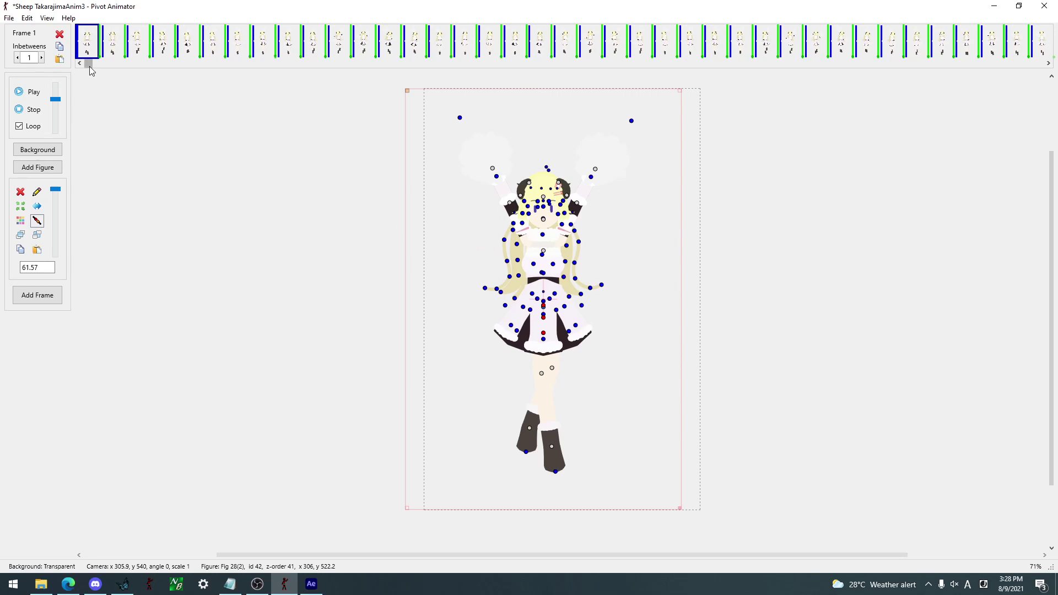
click(1043, 64)
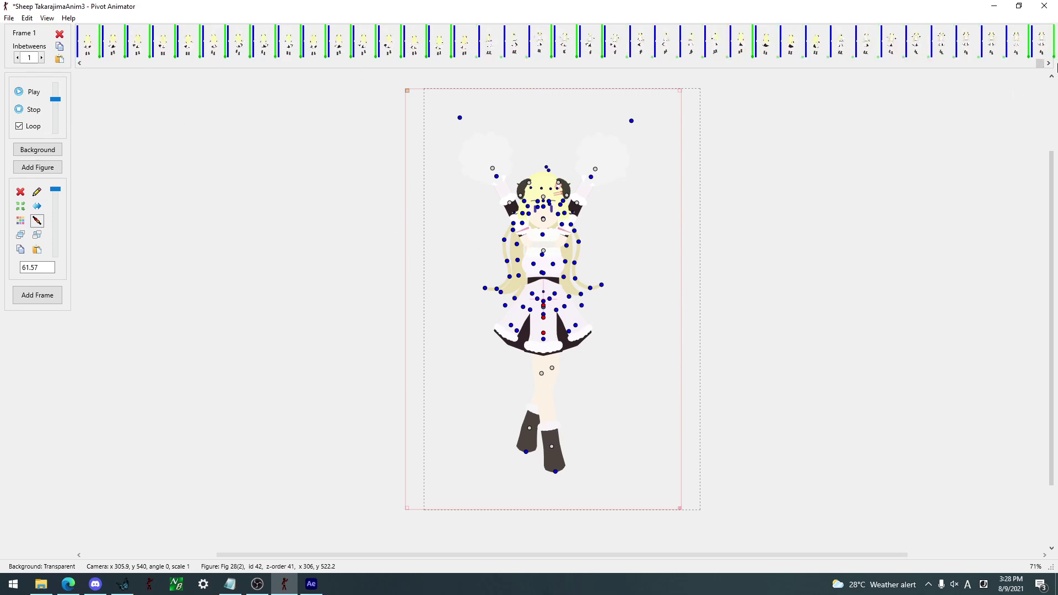
shift+click(1042, 42)
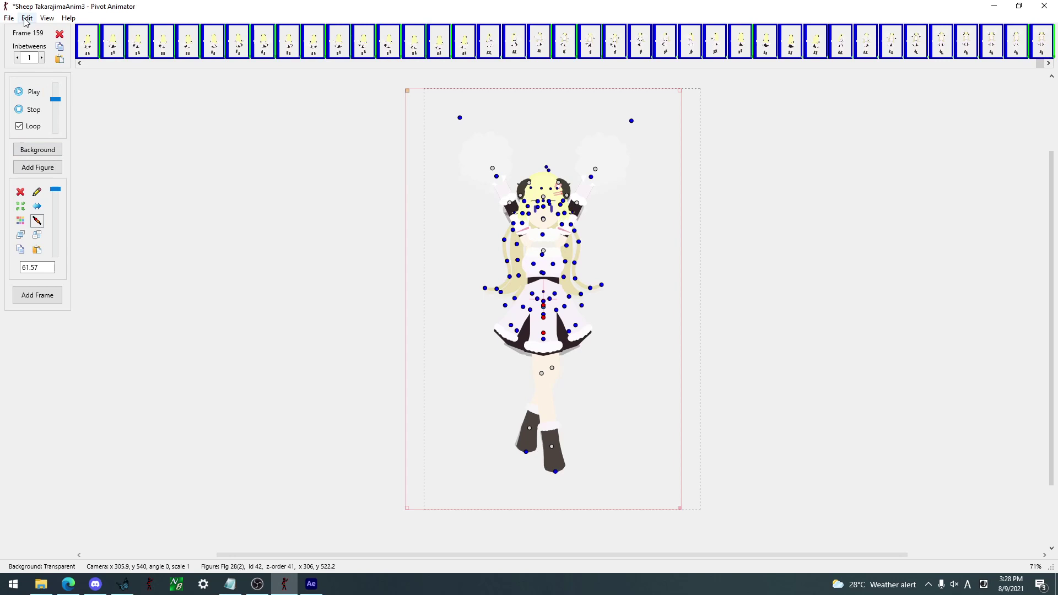
click(9, 18)
click(55, 76)
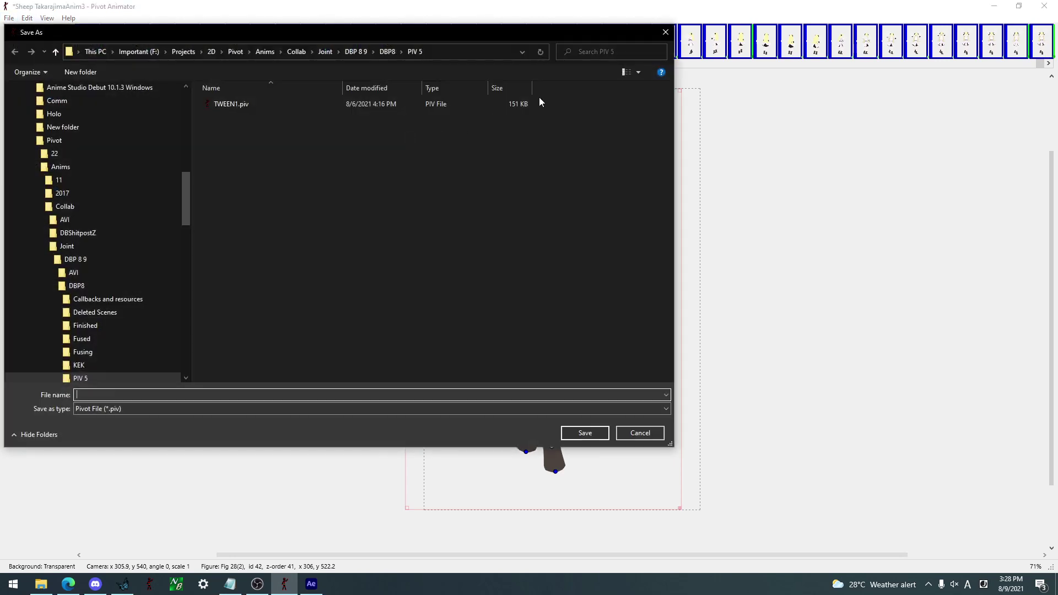
click(669, 31)
click(9, 17)
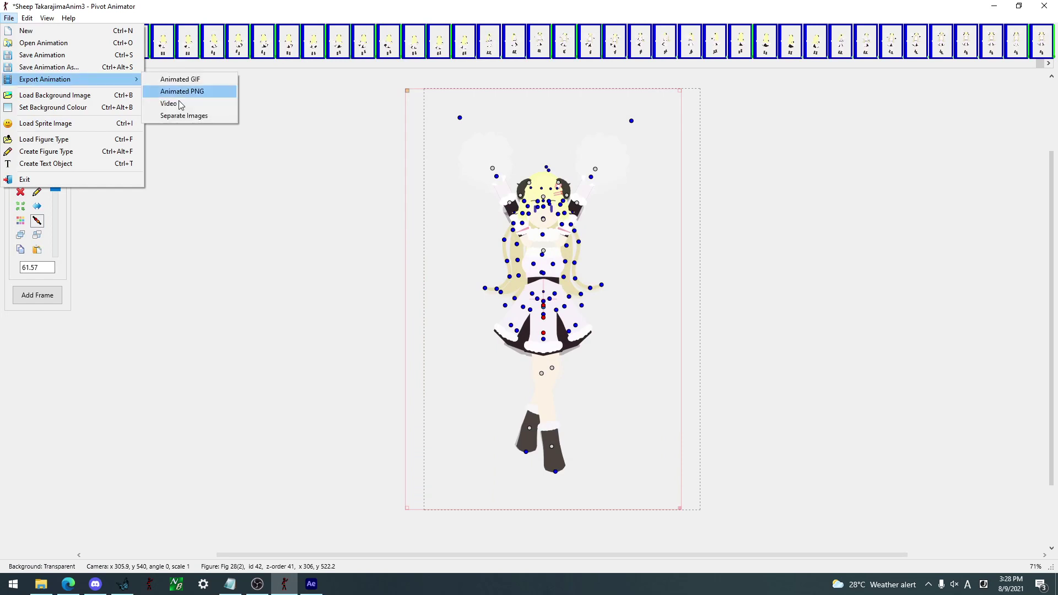
click(212, 390)
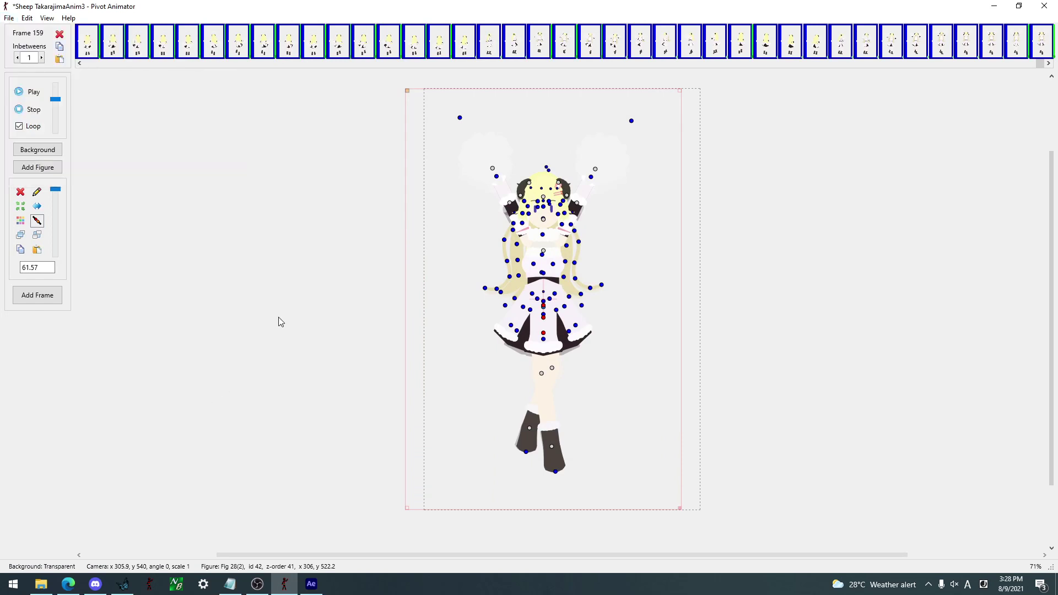
Apply the White Back background to the selected frames, keeping the Transparent background in the list
click(48, 156)
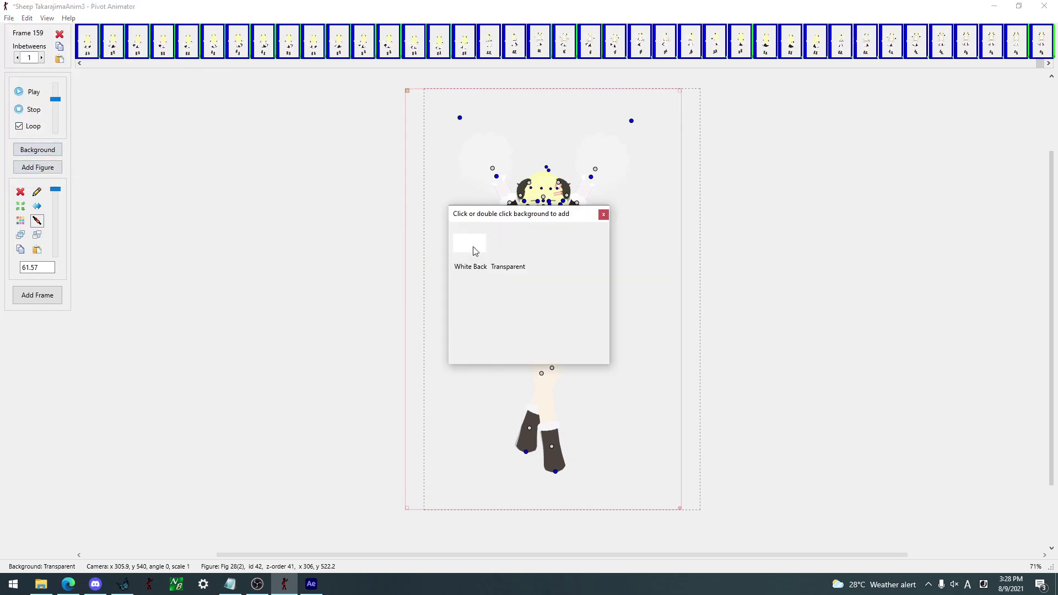
click(483, 244)
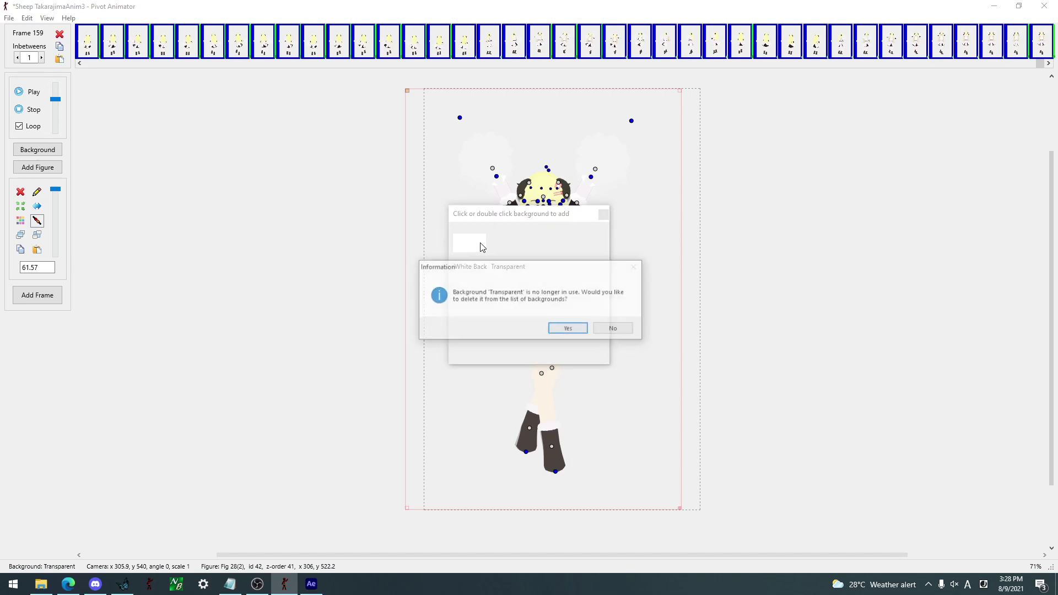
click(617, 330)
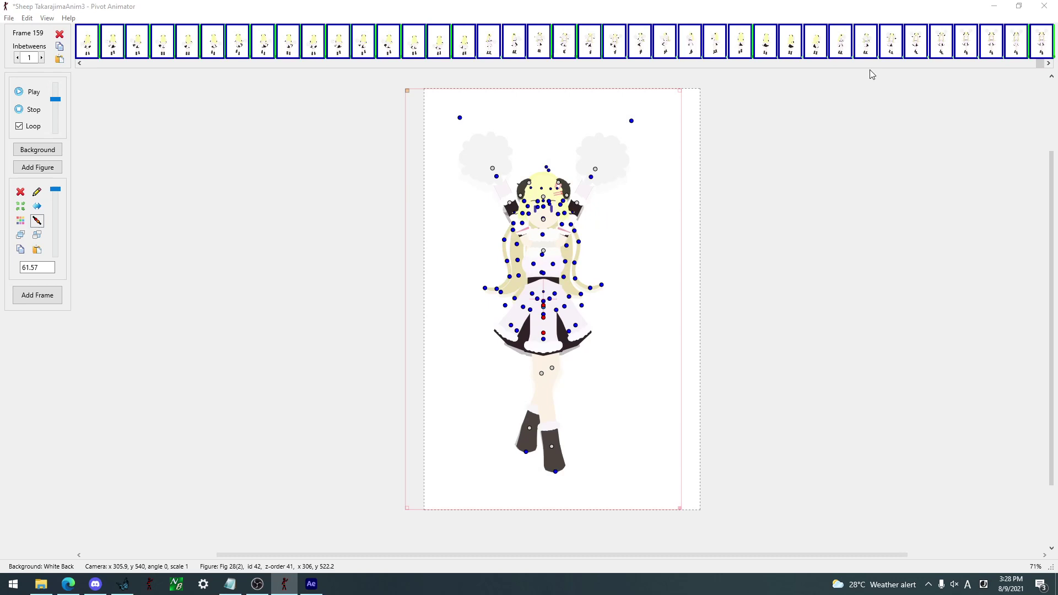
Play the animation from the first frame to review the dance, and stop playback
drag(1040, 63, 494, 69)
drag(98, 66, 82, 65)
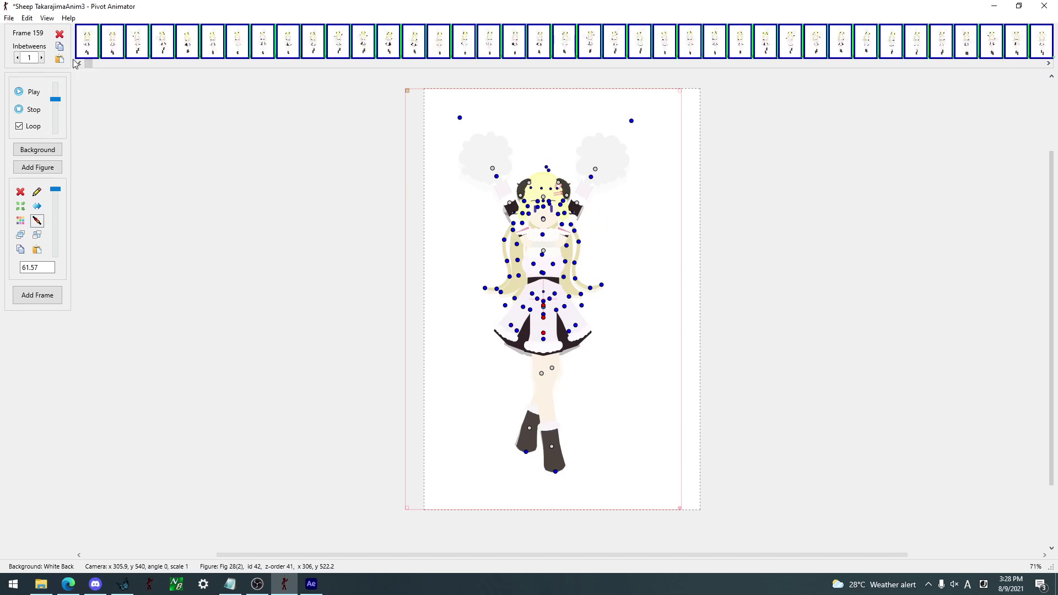
click(86, 41)
click(34, 93)
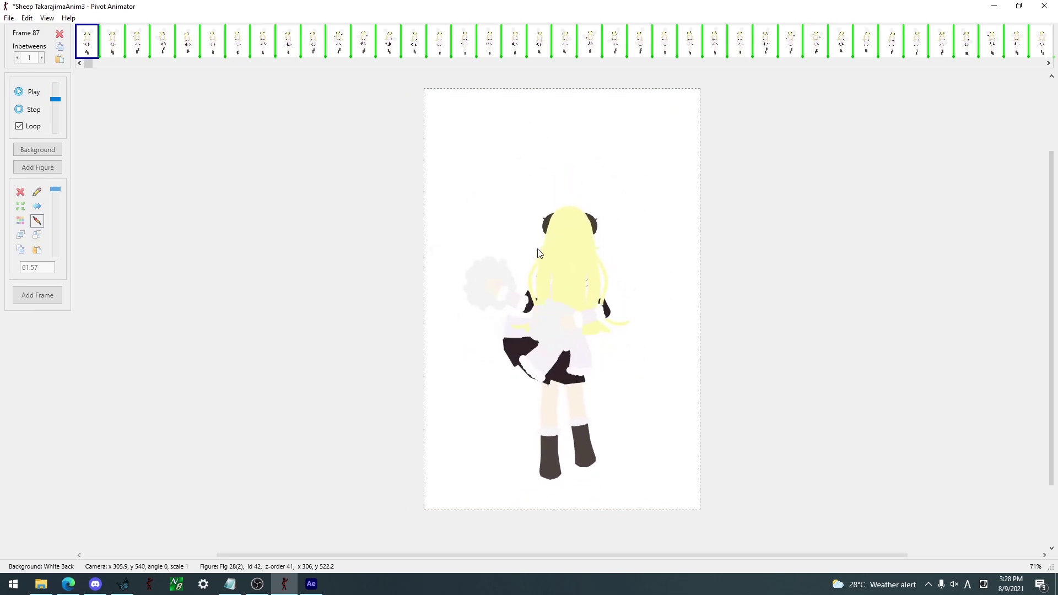
click(33, 112)
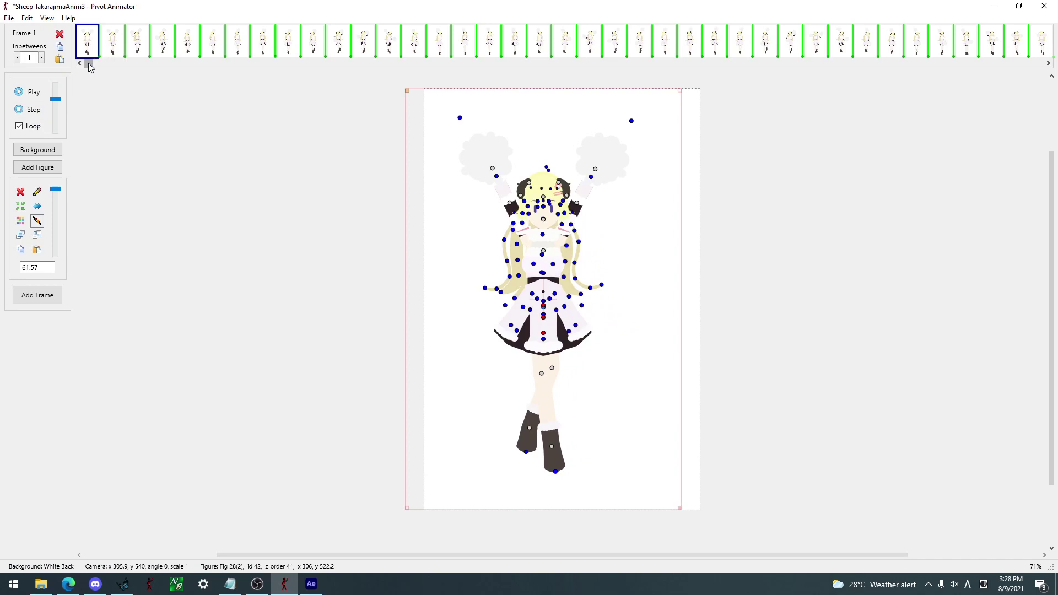
Compare the poses of the last two frames, 159 and 158, with the pose in frame 1
drag(88, 63, 1042, 96)
click(1041, 48)
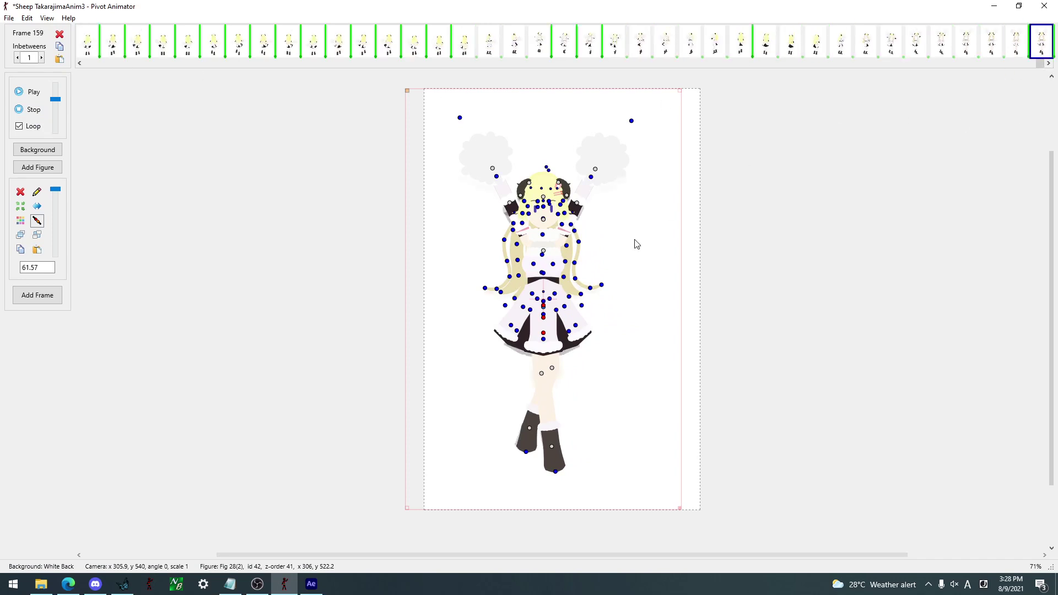
click(1014, 42)
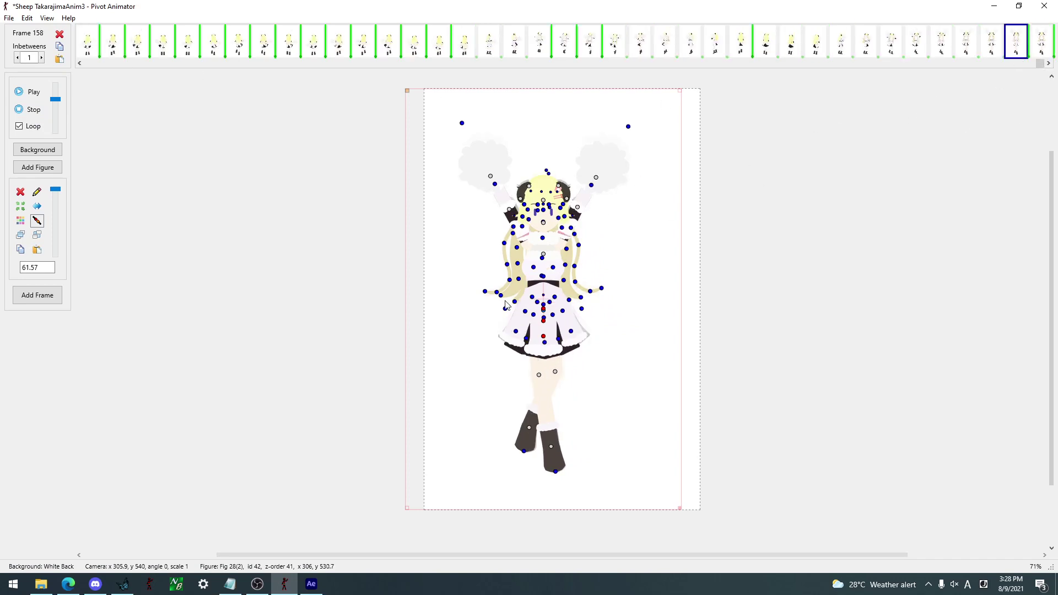
click(1039, 56)
drag(1038, 61, 69, 55)
click(86, 48)
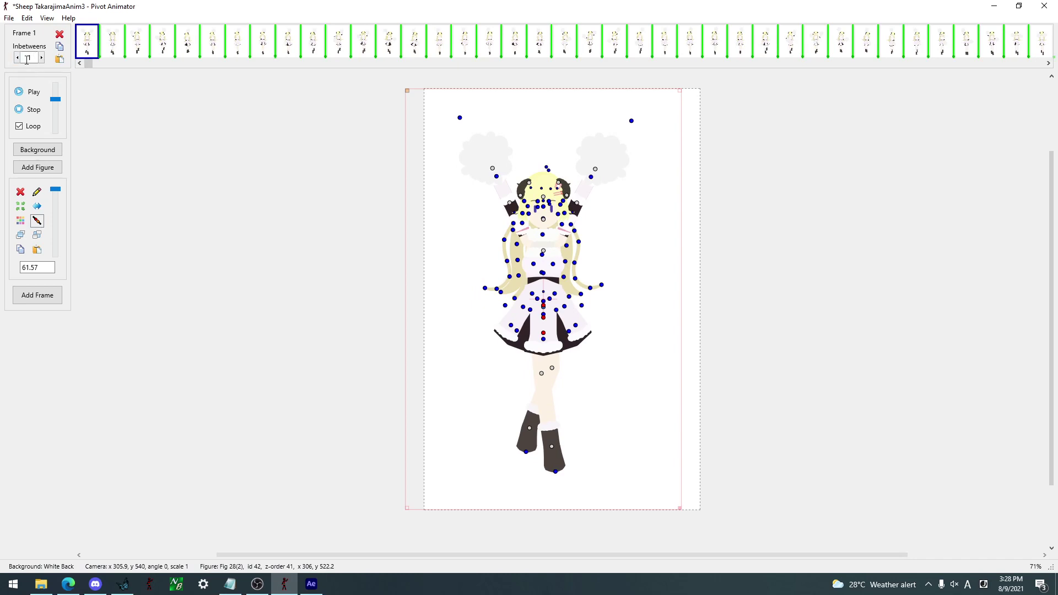
Set frame 2's inbetweens to 57 and play the animation to preview the changed timing
click(122, 55)
drag(125, 57, 135, 10)
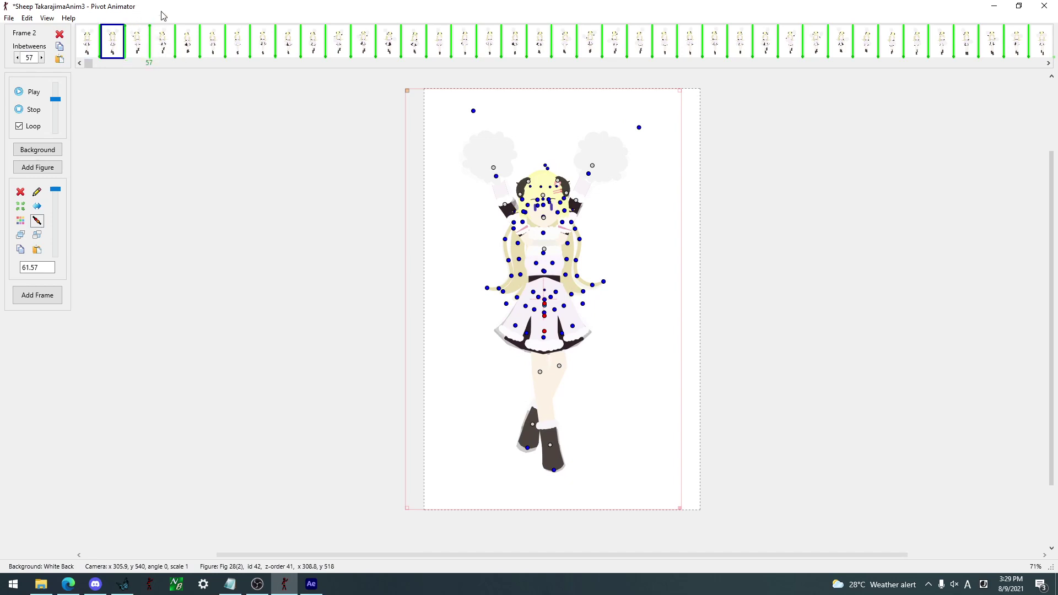
click(142, 55)
drag(147, 43, 100, 42)
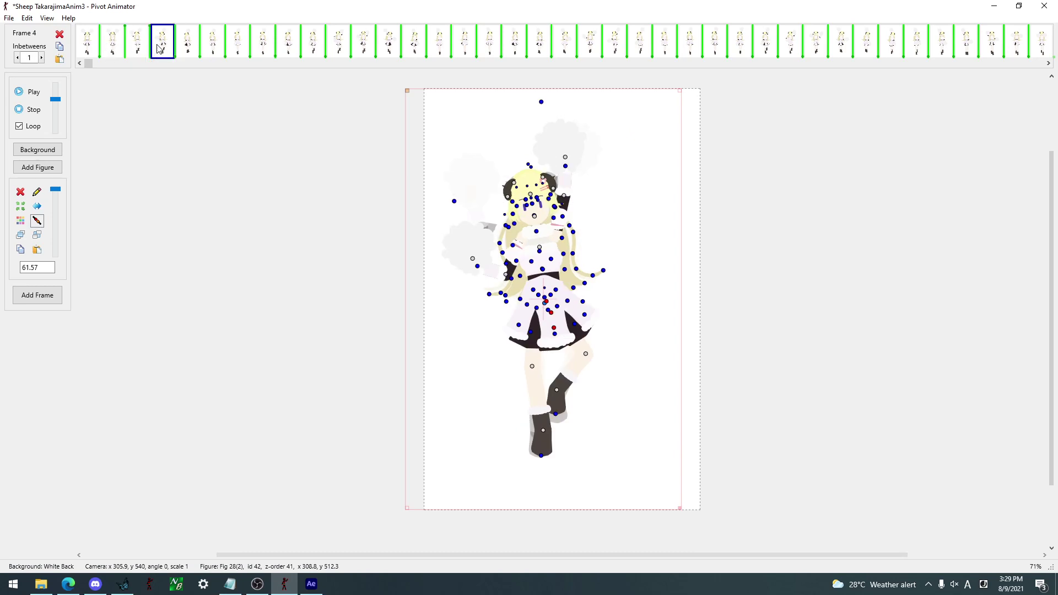
click(113, 51)
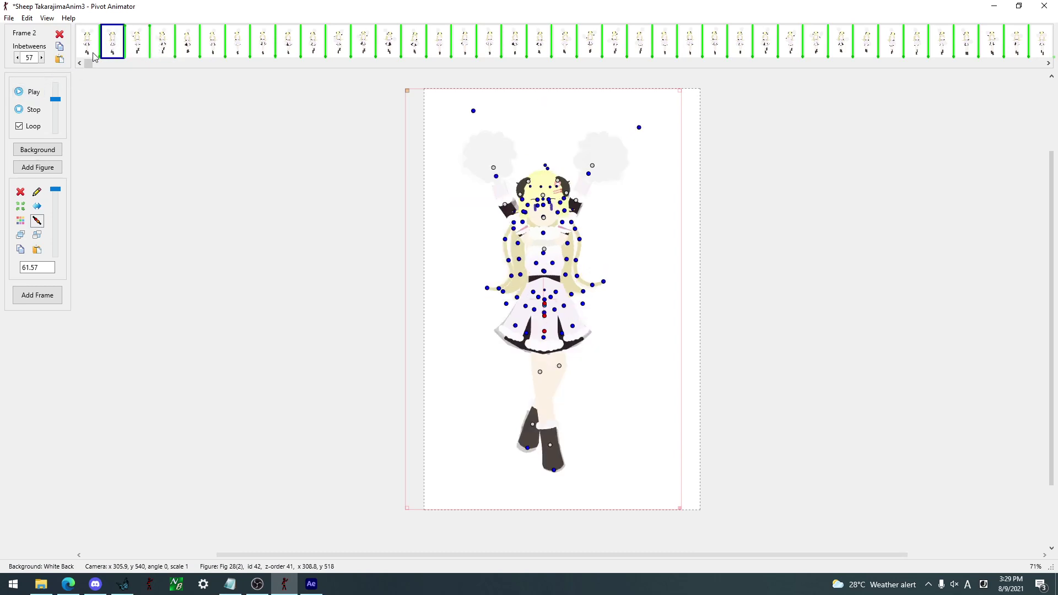
click(32, 93)
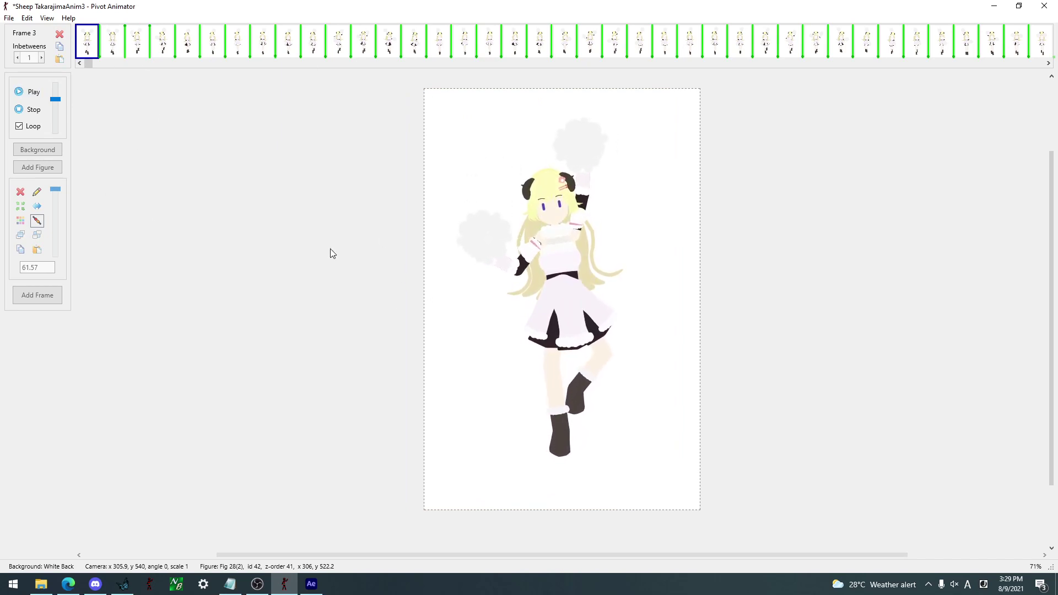
click(19, 110)
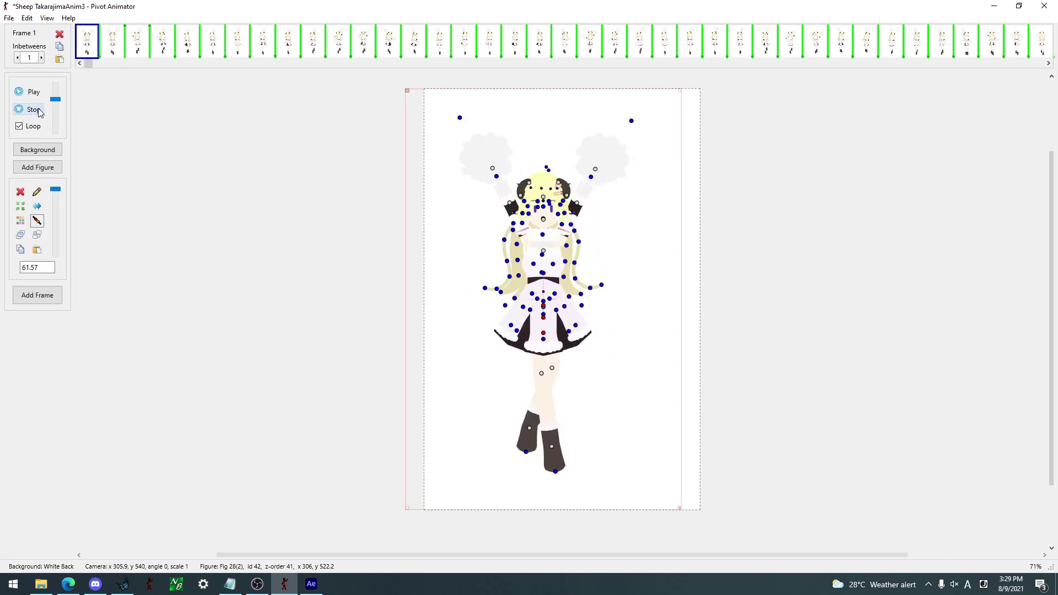
Reset the inbetweens of frames 2 and 3 to 1 and return to frame 1
click(123, 36)
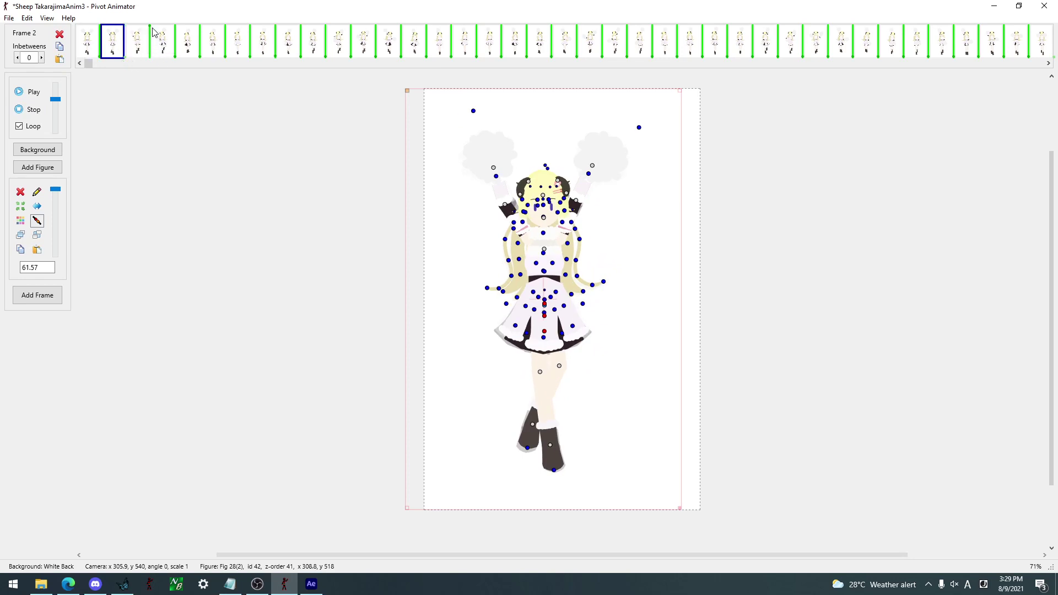
click(142, 47)
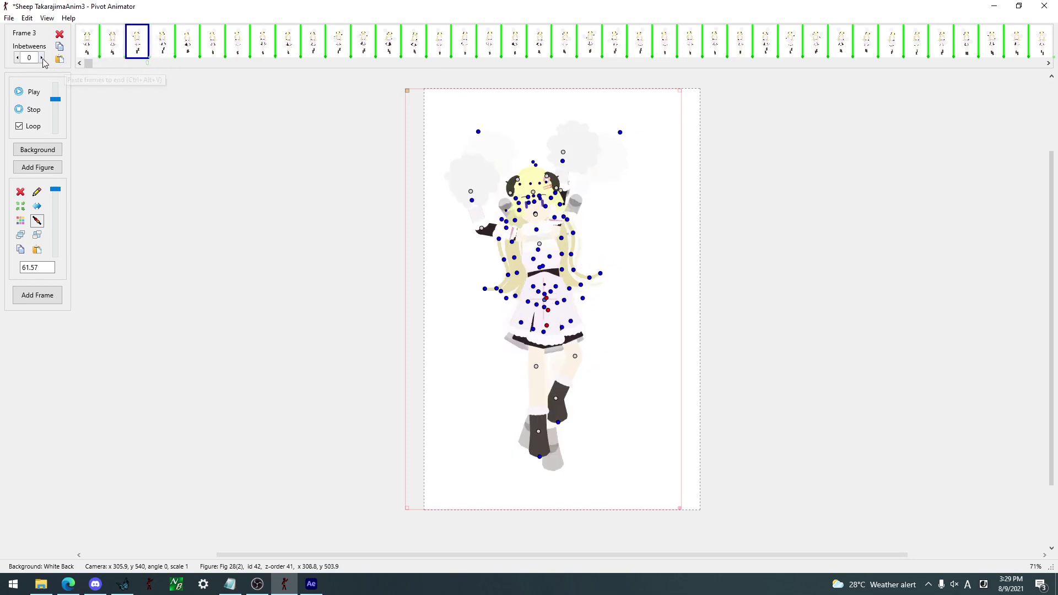
click(116, 48)
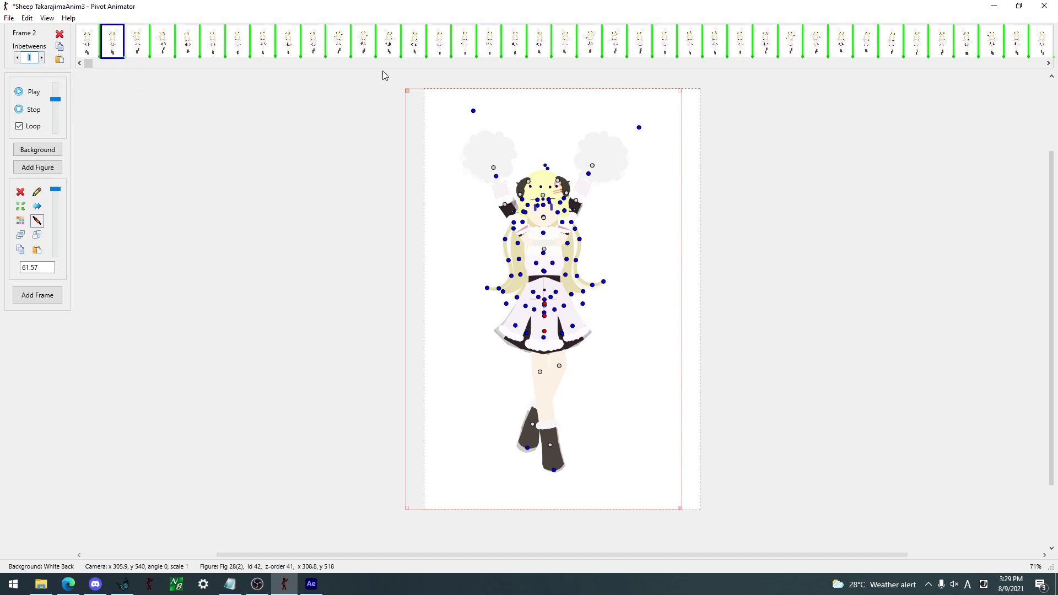
click(83, 40)
drag(283, 5, 339, 163)
double_click(338, 163)
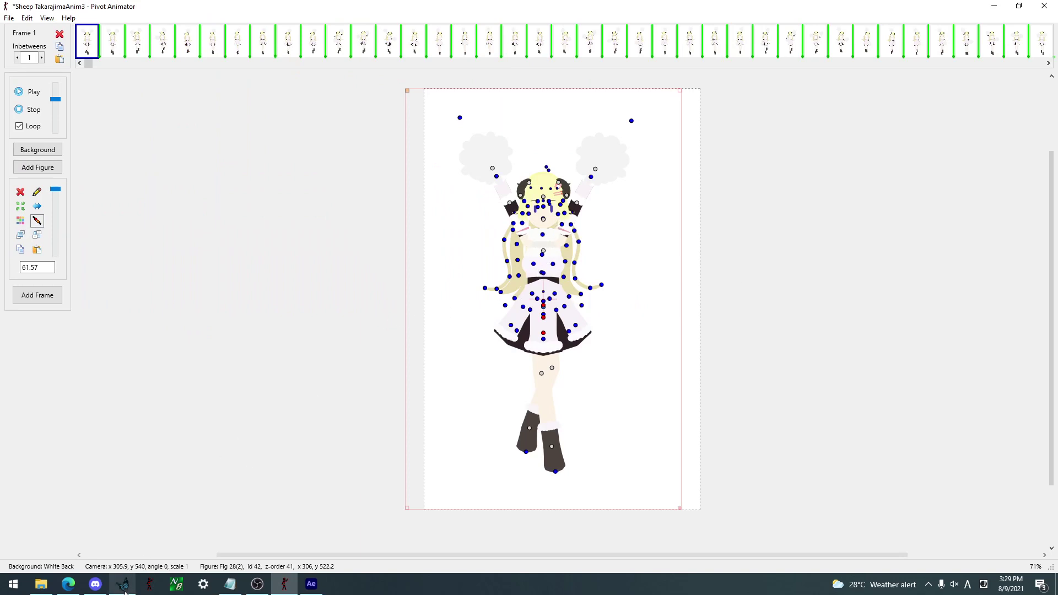
Switch to TVPaint Animation, hide the Sheep TakarajimaAnimTransparent3000 layer and move the playhead to 00:04:18
click(122, 583)
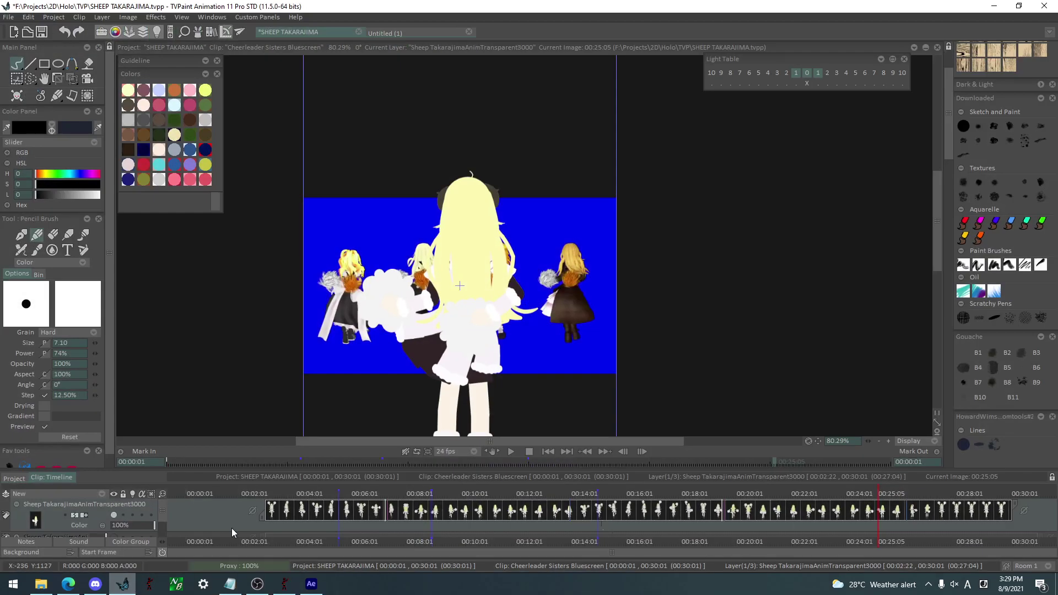
click(114, 514)
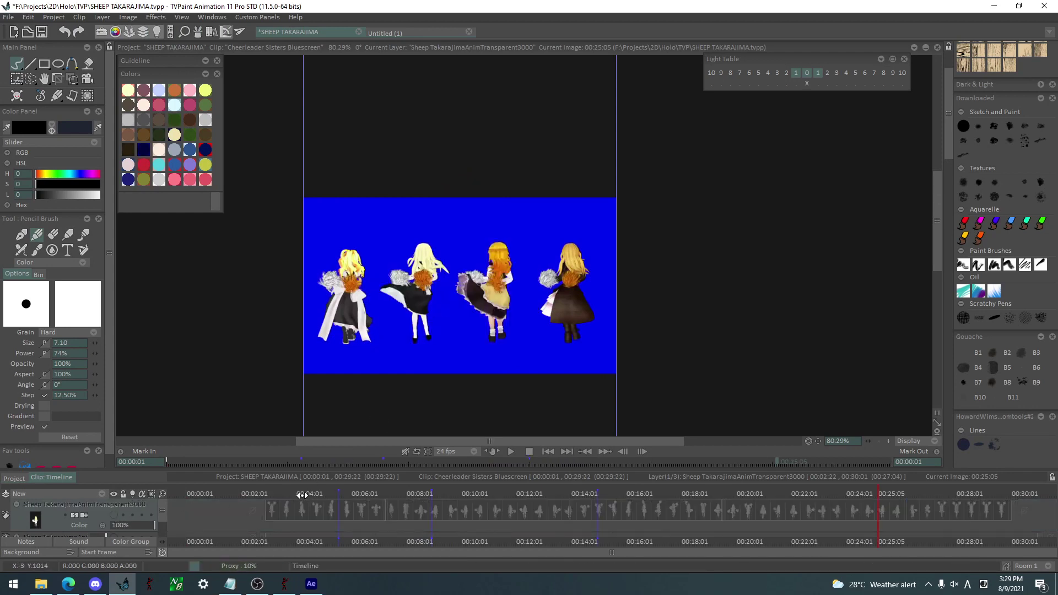
mouse_move(301, 495)
mouse_down()
mouse_move(257, 498)
mouse_move(316, 504)
mouse_up()
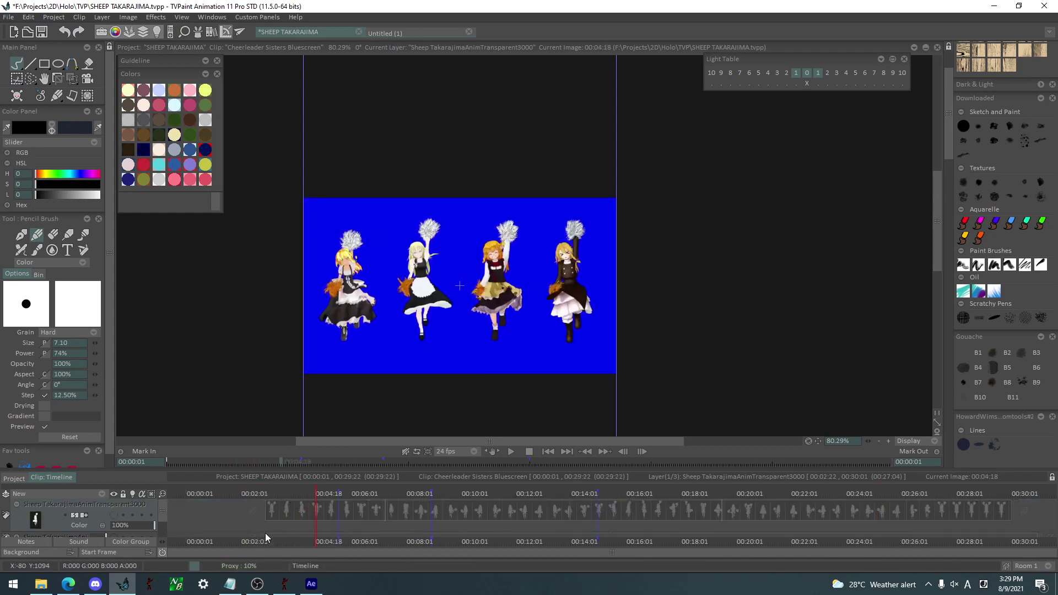
Switch back to Pivot Animator and compare the poses in frames 2 and 1
click(285, 583)
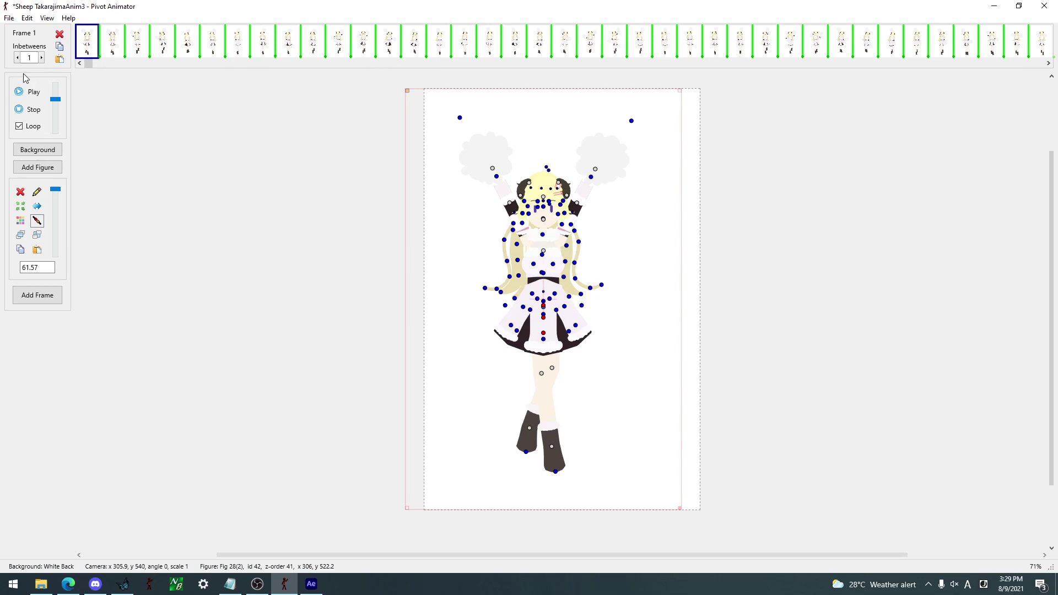
click(119, 49)
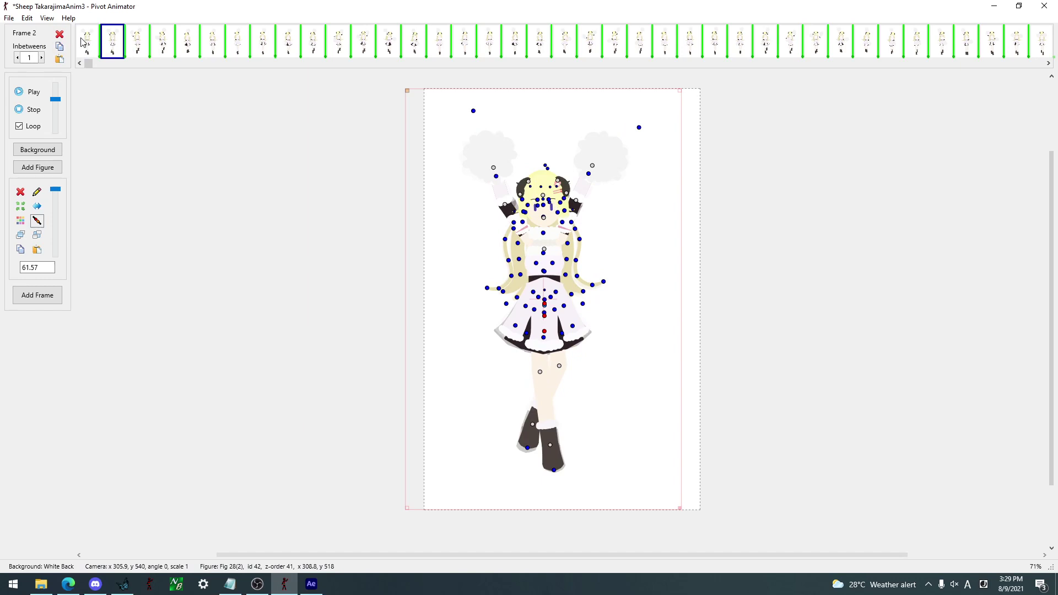
click(86, 43)
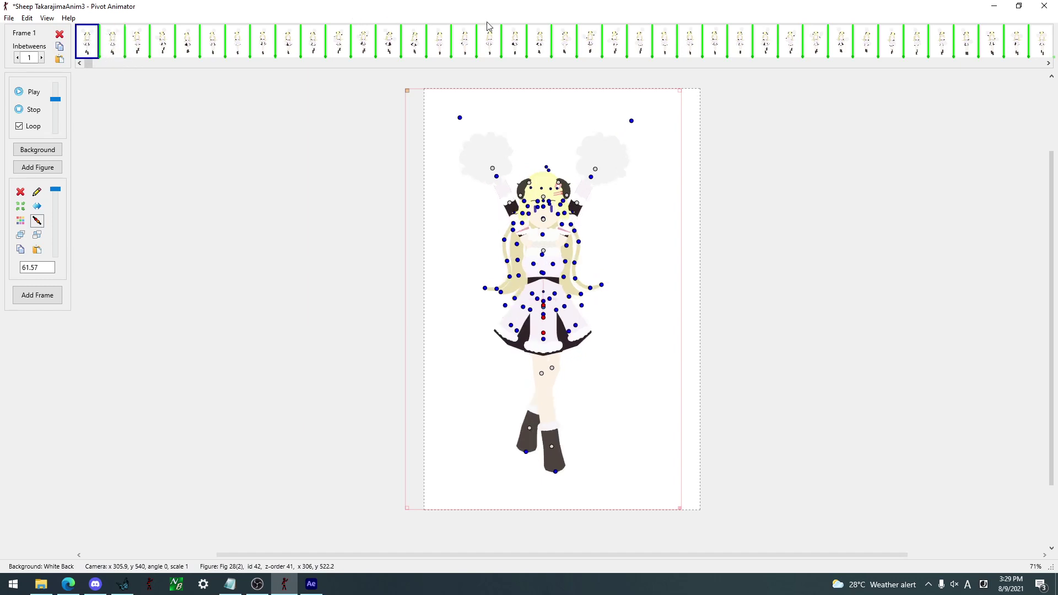
Switch to TVPaint Animation, scrub the reference clip to 00:24:20 and show the Sheep TakarajimaAnimTransparent3000 layer
click(993, 6)
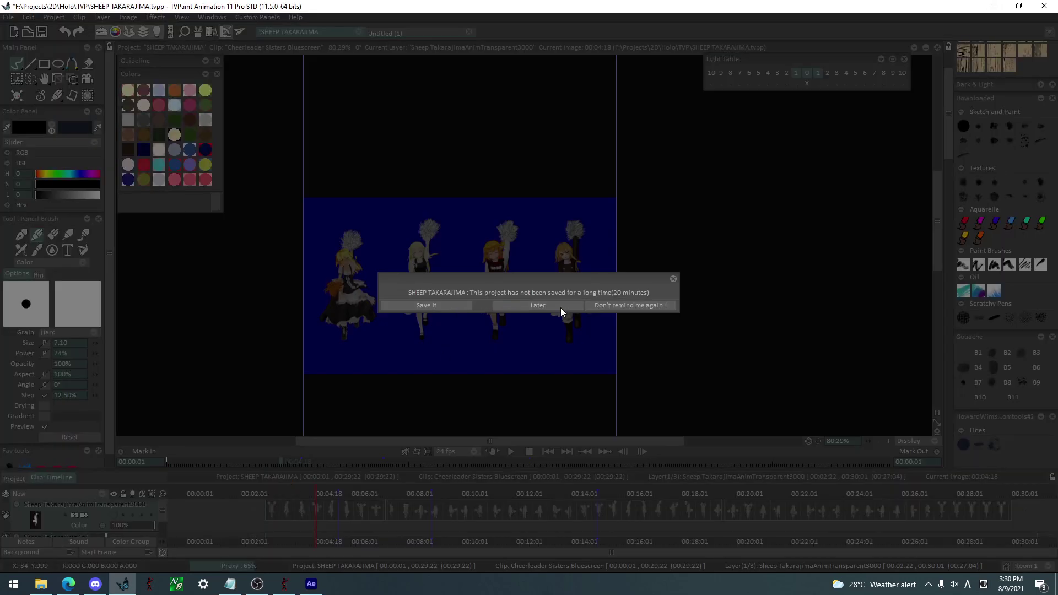
click(551, 306)
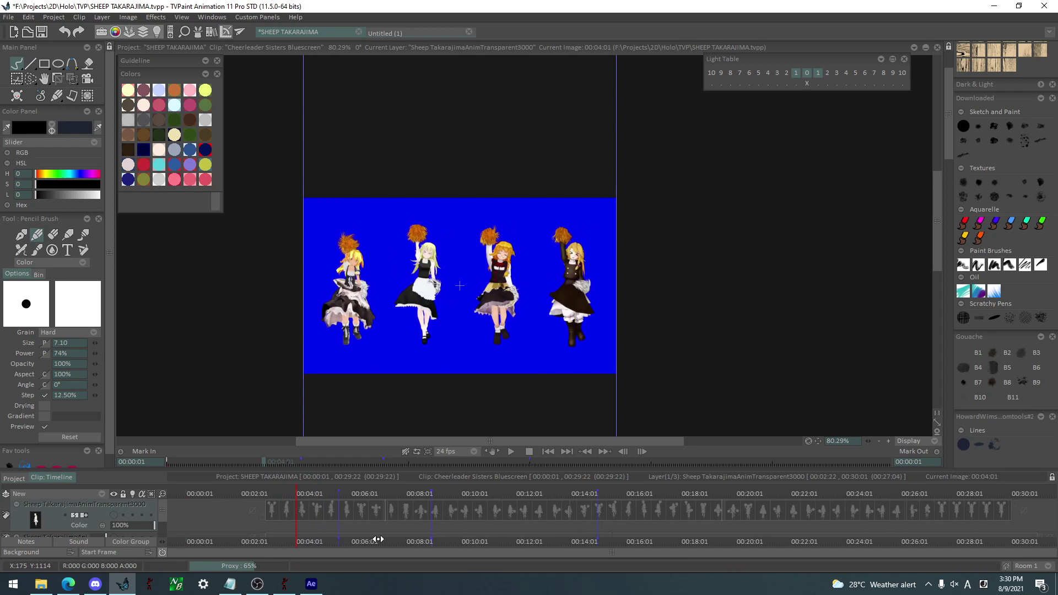
drag(321, 489, 868, 497)
click(114, 515)
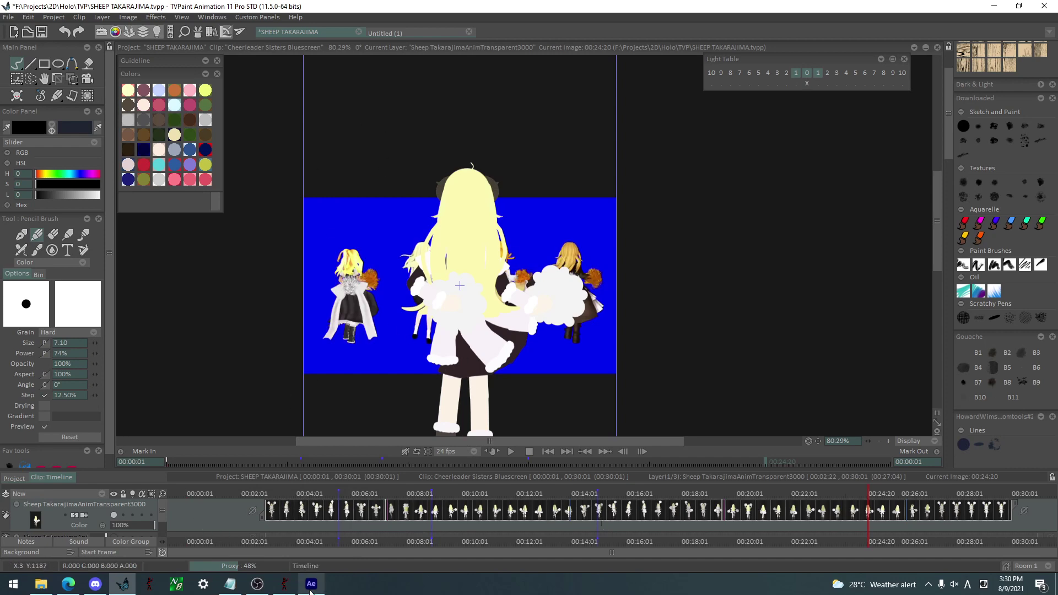
Switch to After Effects and scrub through the Comp 1 and WOO 4 compositions to preview the dance
key(alt+Tab)
drag(347, 443, 101, 425)
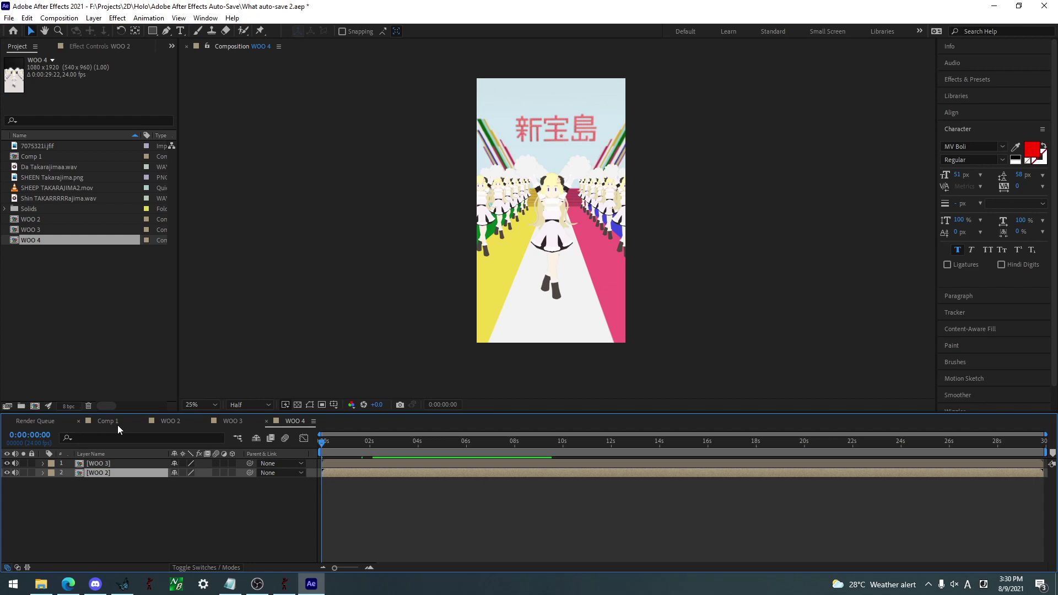
click(108, 421)
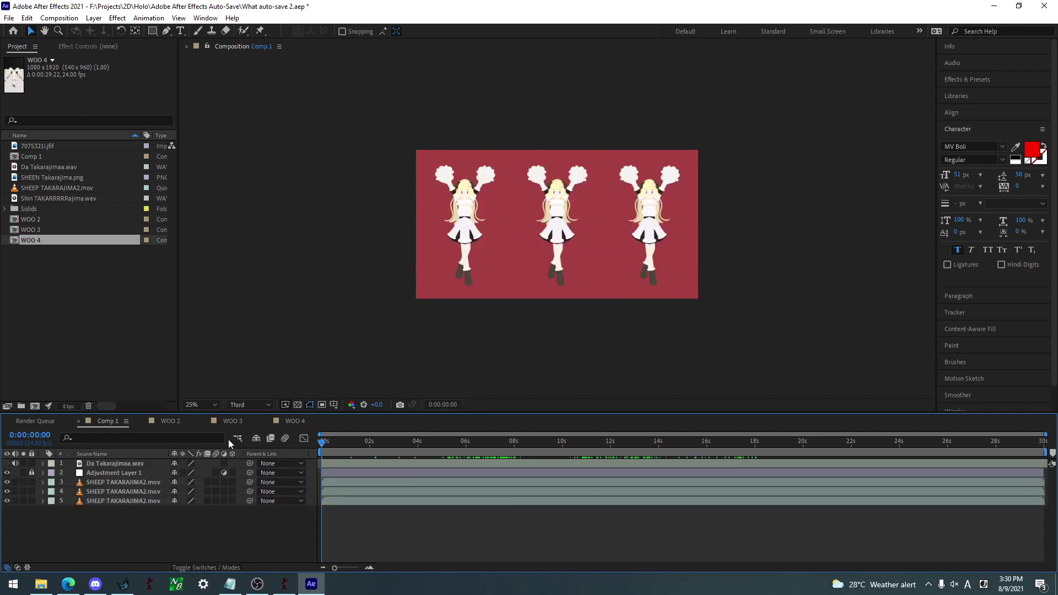
drag(373, 439, 501, 449)
click(283, 422)
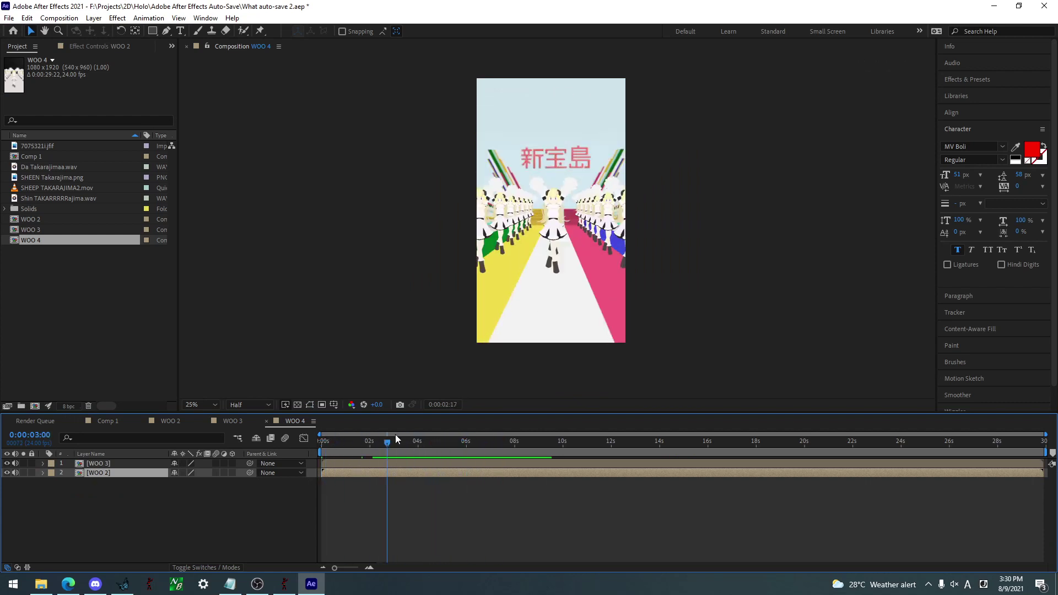
drag(395, 434, 393, 434)
View the WOO 2 background composition and examine the rows of dancers in WOO 3 through the active camera
click(166, 422)
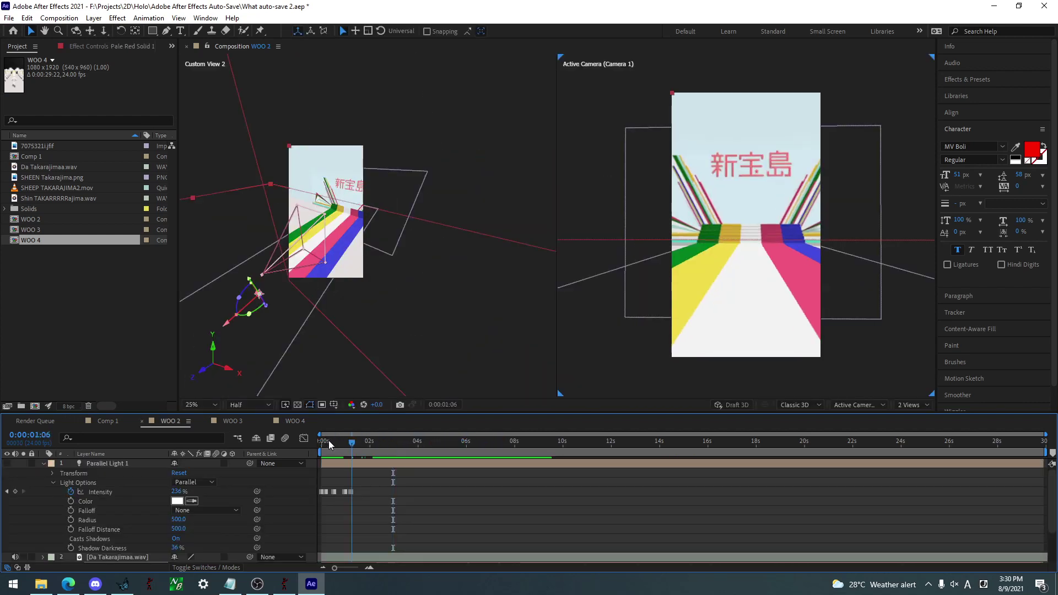
click(226, 420)
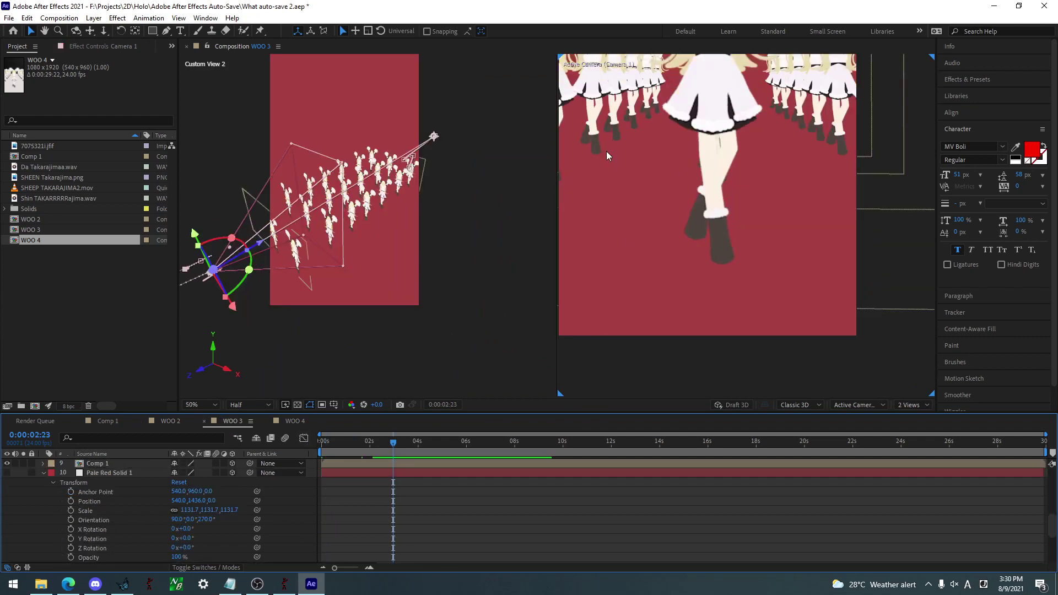
scroll(659, 193, down, 1)
scroll(653, 201, up, 3)
scroll(653, 200, down, 2)
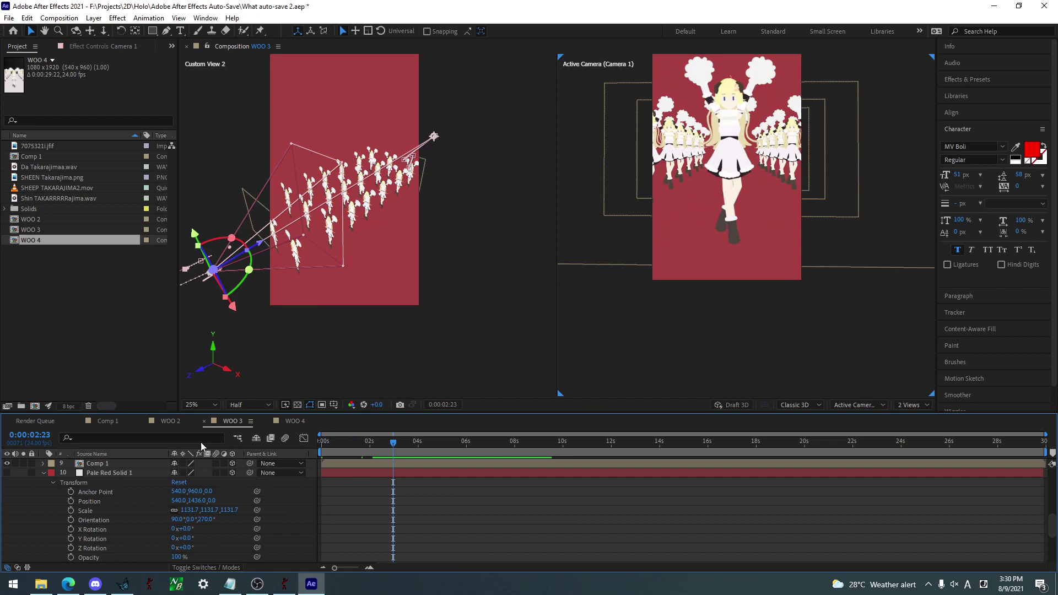
Open the WOO 2 composition, collapse the Parallel Light 1 properties and select Camera 1 in the custom view
click(168, 421)
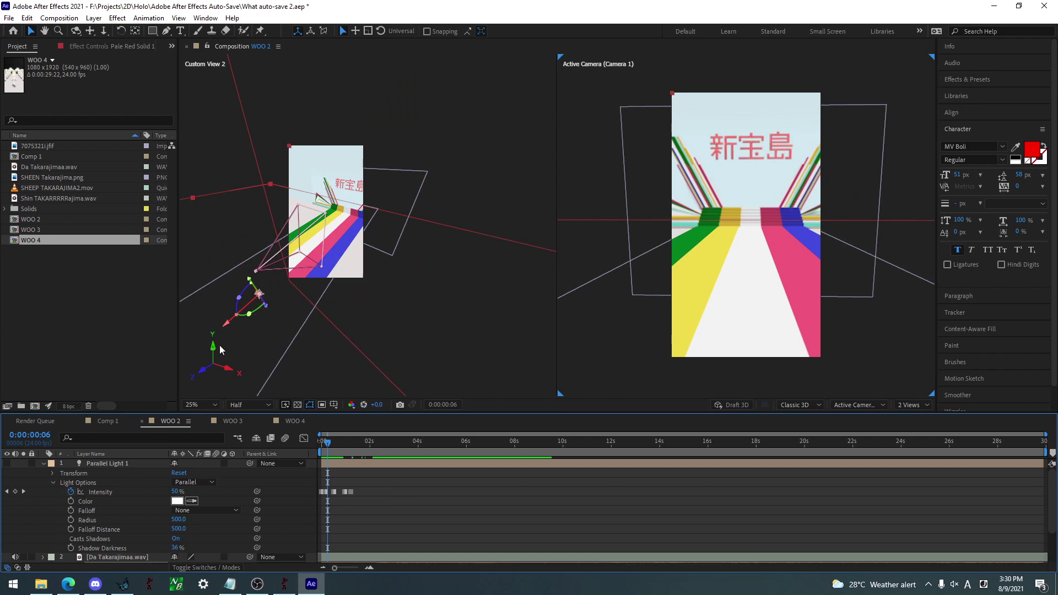
click(45, 463)
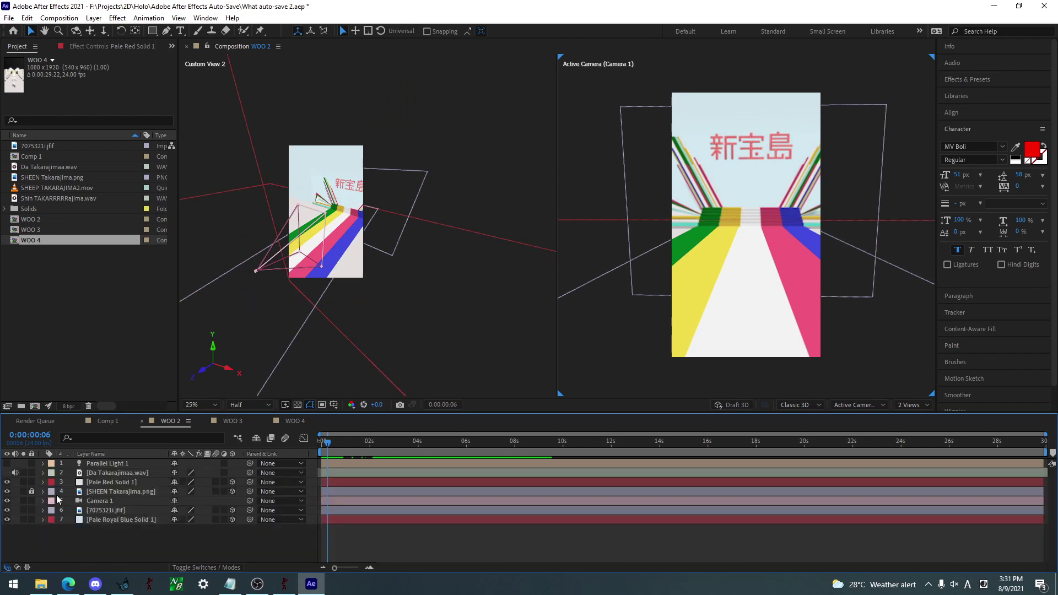
click(113, 472)
click(103, 481)
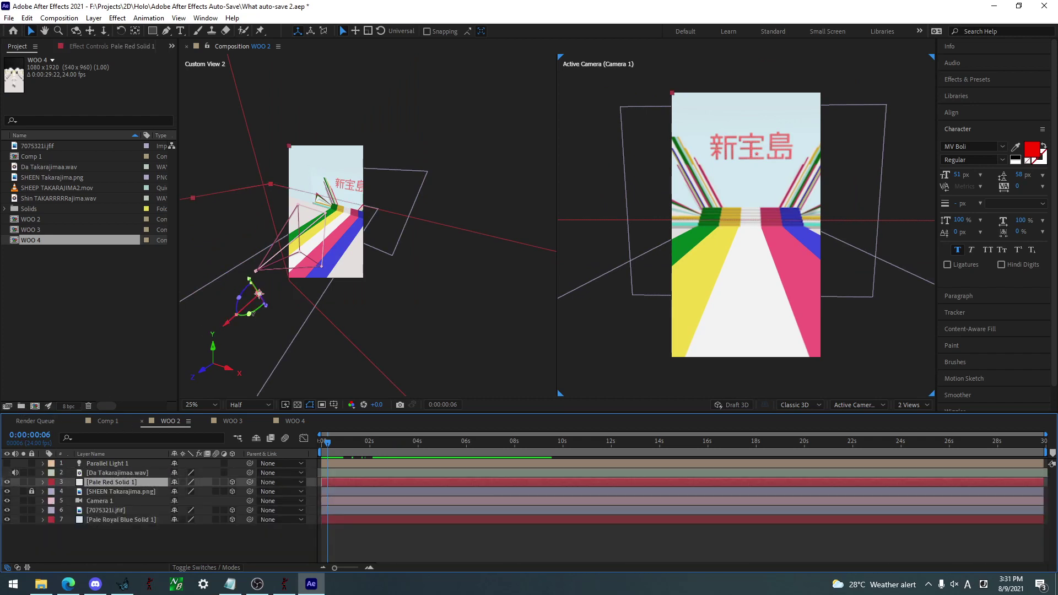
drag(259, 293, 306, 310)
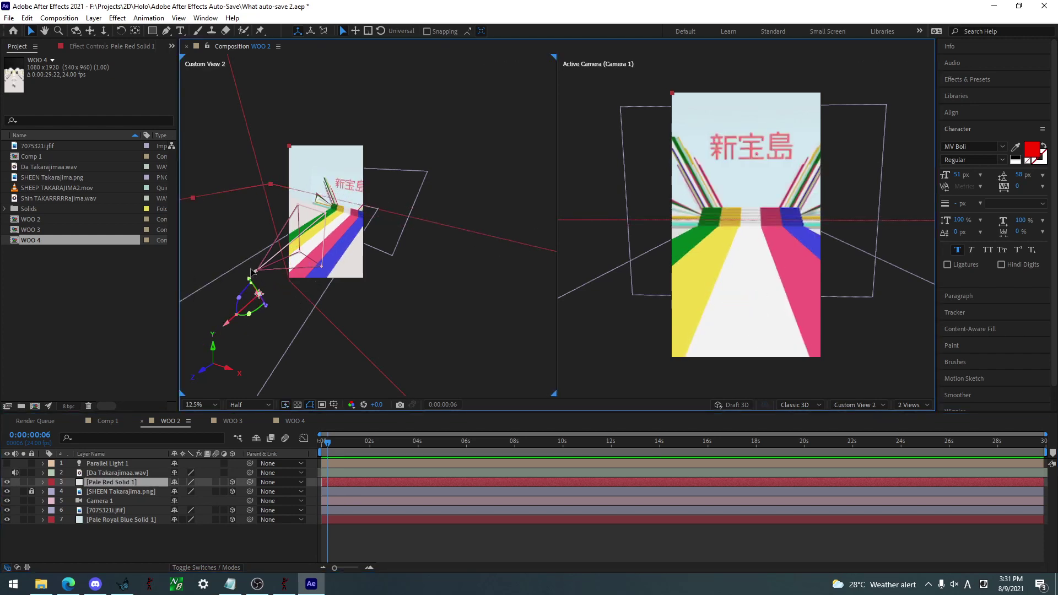
click(257, 282)
drag(257, 284, 236, 309)
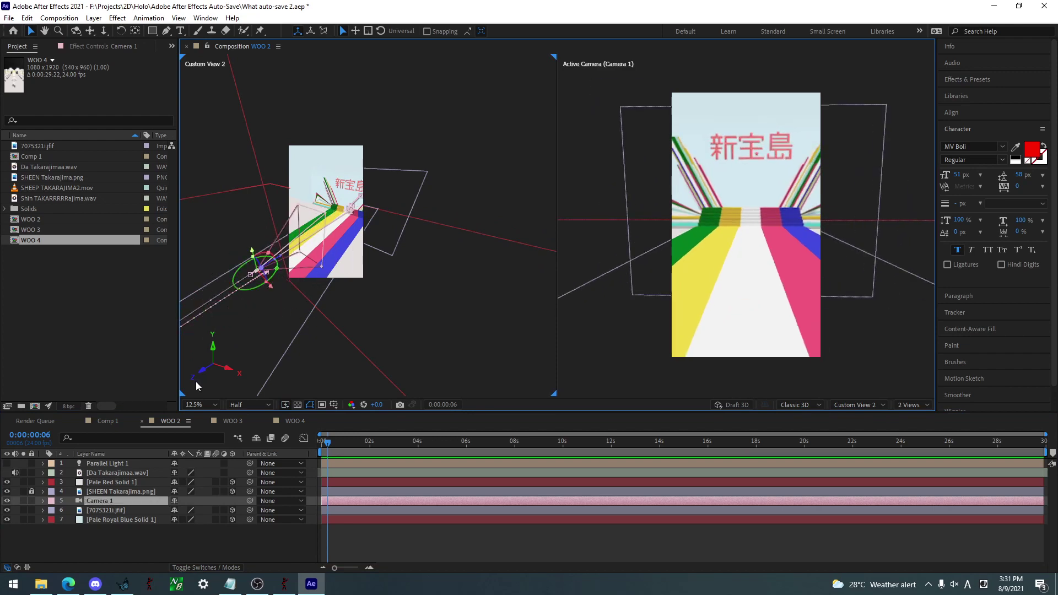
Compare the WOO 3 and WOO 2 compositions and inspect the dancers in Comp 1 up close
click(232, 420)
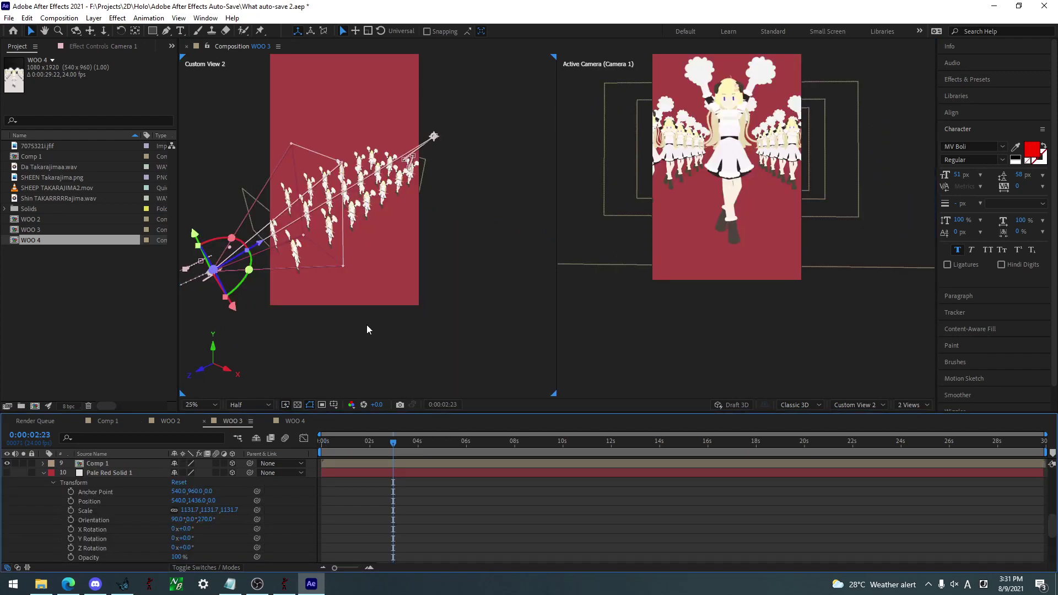
click(176, 422)
click(232, 420)
click(107, 420)
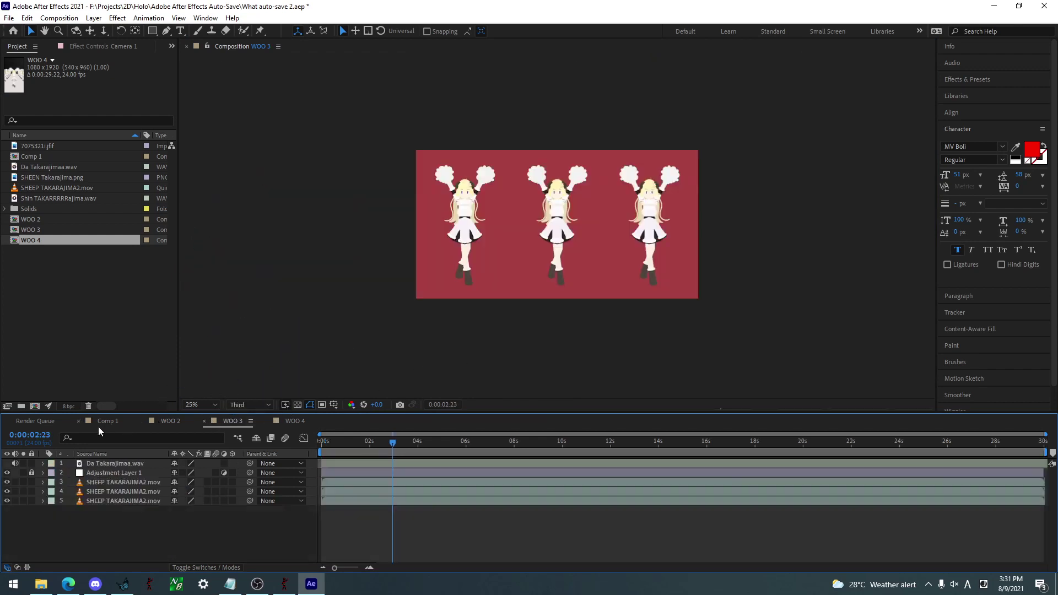
scroll(544, 277, up, 4)
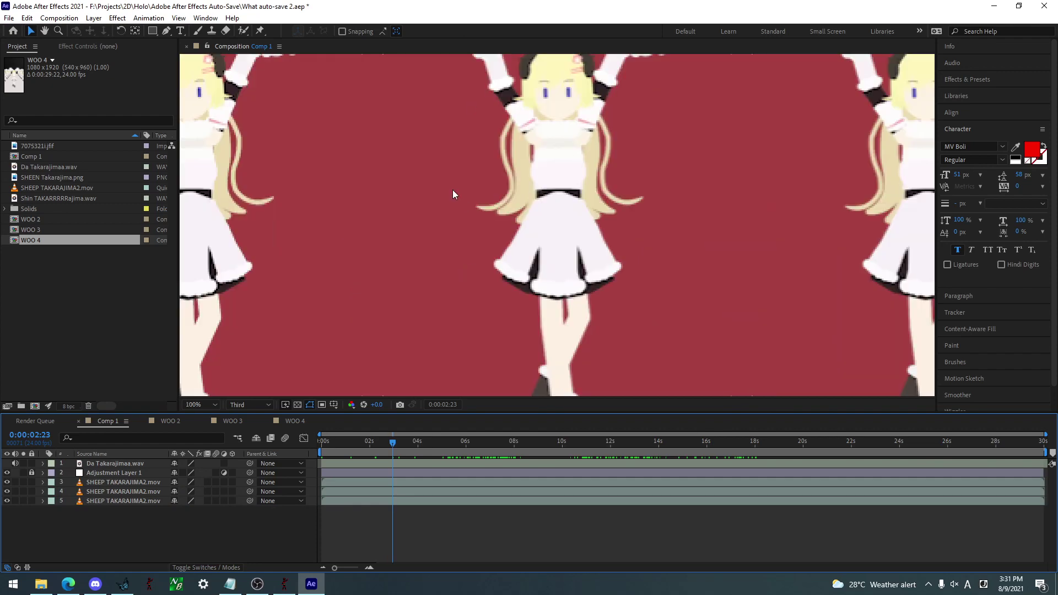
Check the TVPaint clip briefly, return to After Effects and scrub Comp 1 to 0:00:07:18
click(122, 583)
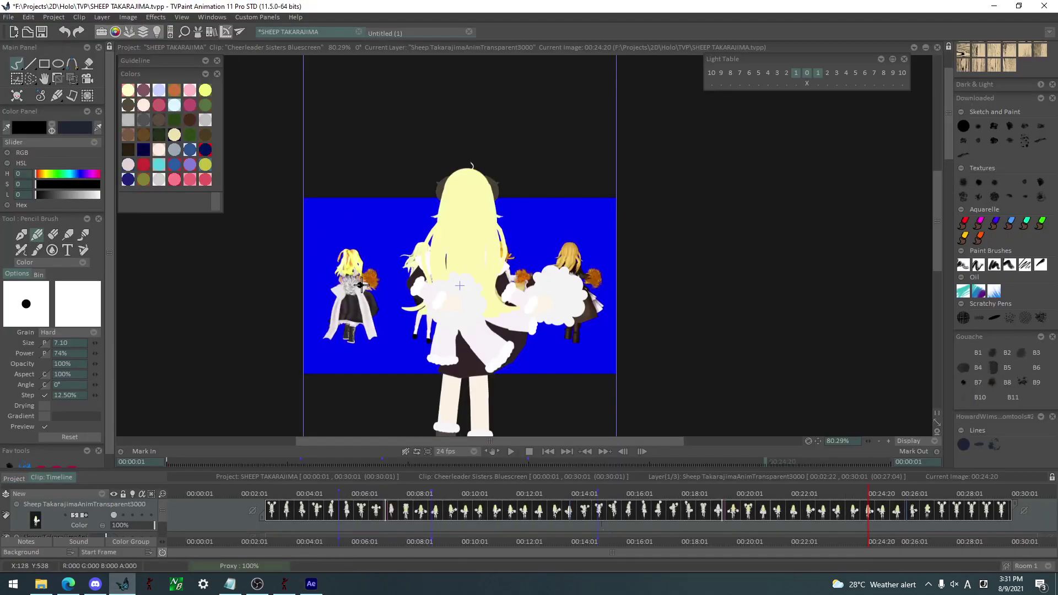
click(993, 6)
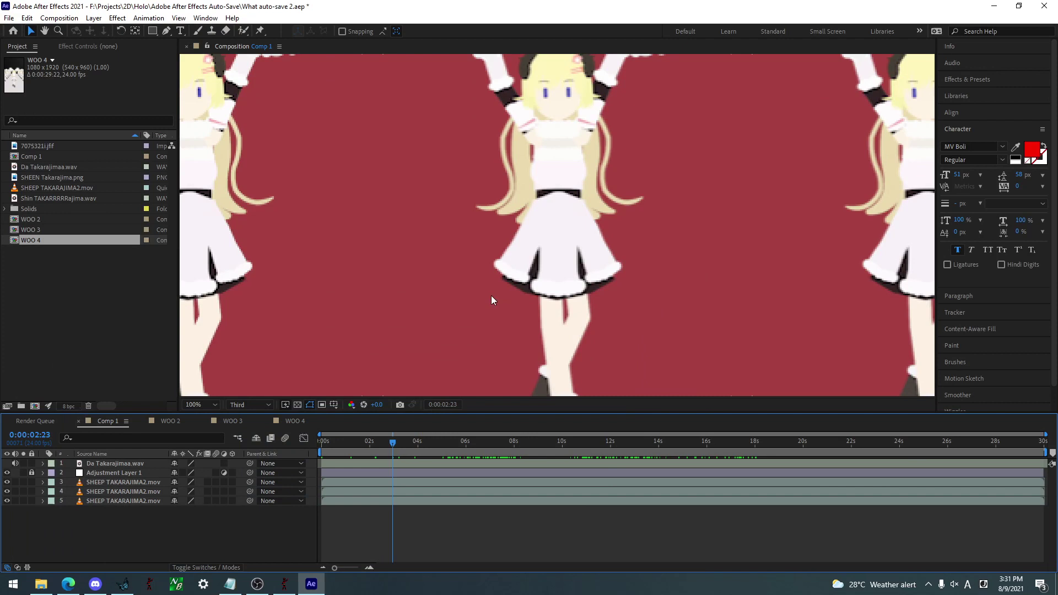
scroll(490, 237, down, 2)
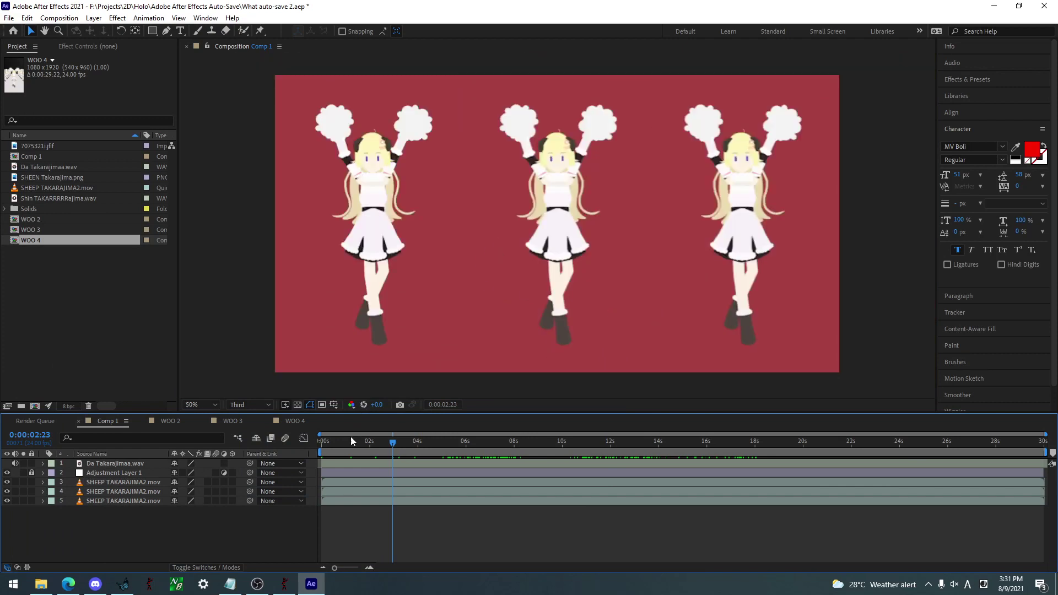
click(324, 444)
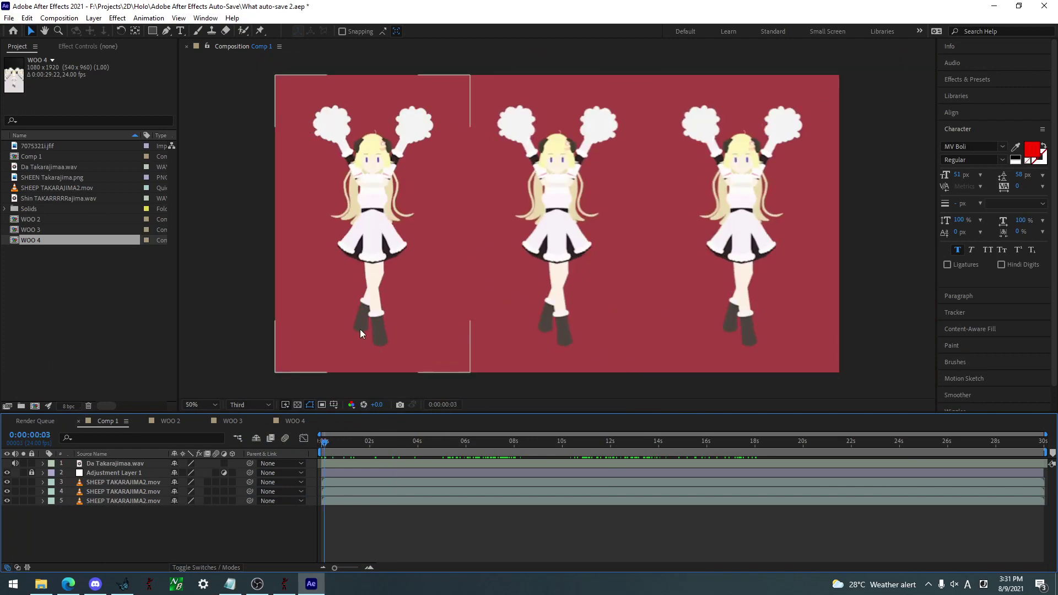
drag(343, 445, 507, 446)
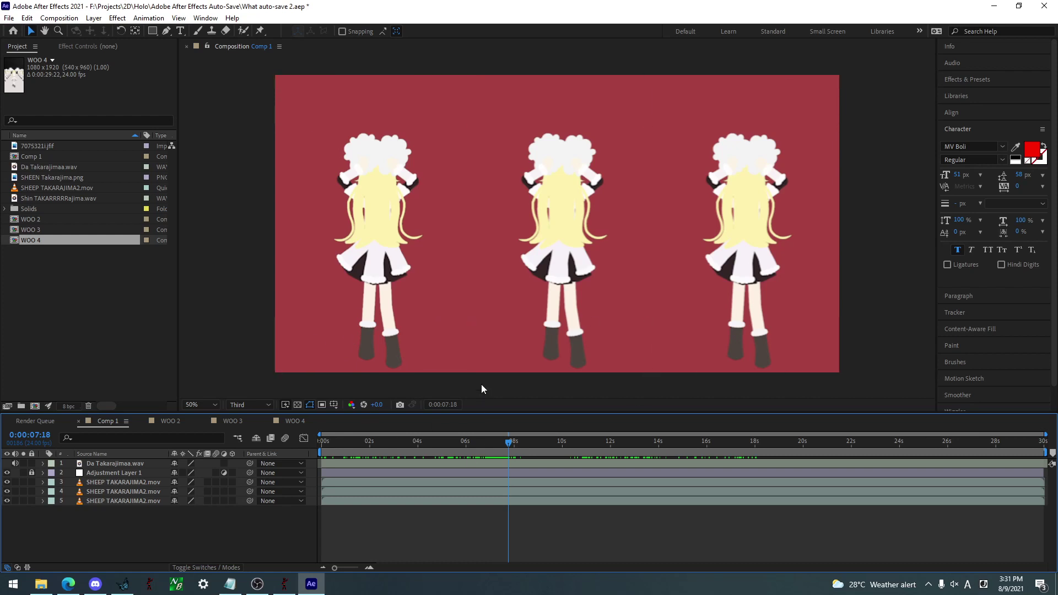
Show the Pale Red Solid 1 floor in WOO 3 and scrub to 0:00:05:15 to check the dancer's footing
click(176, 421)
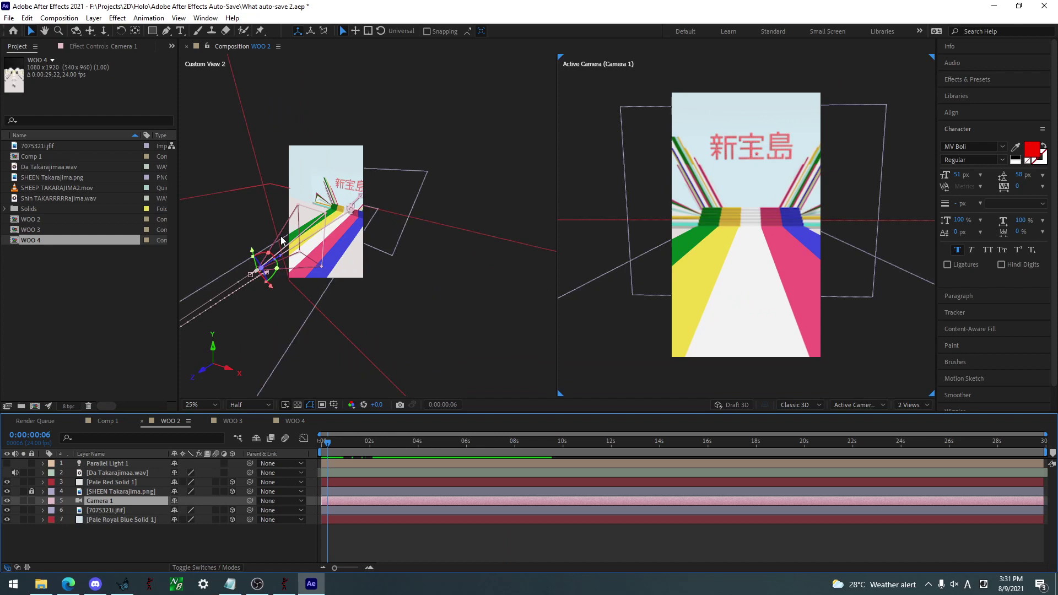
click(232, 421)
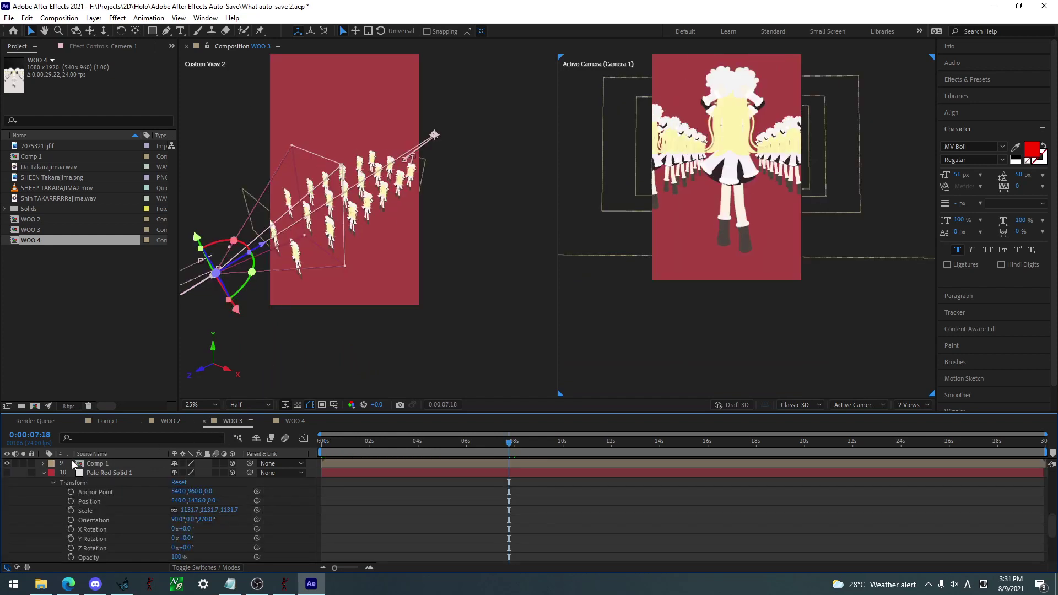
click(7, 473)
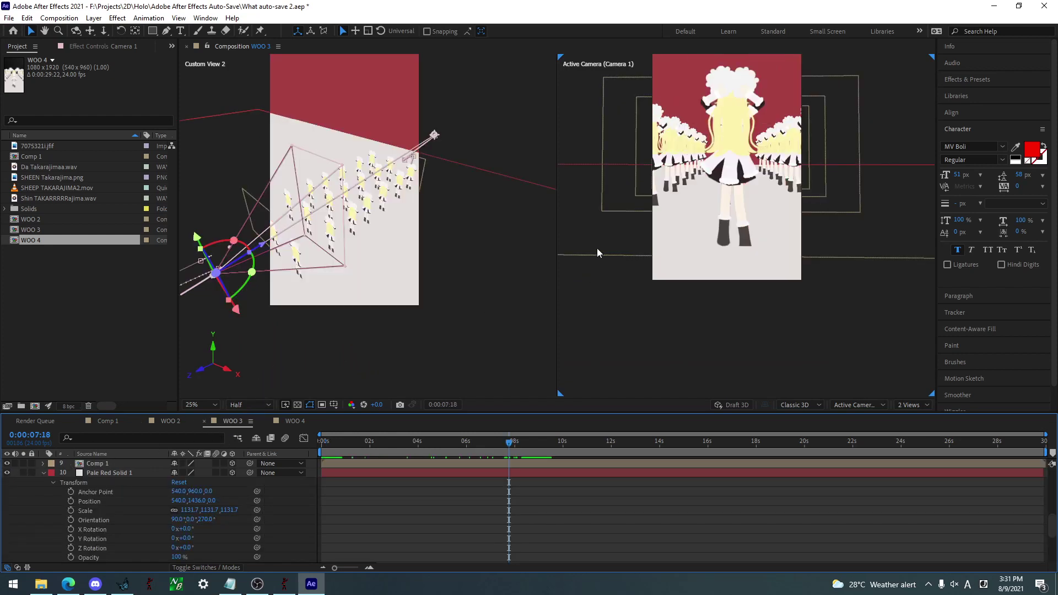
scroll(739, 246, up, 4)
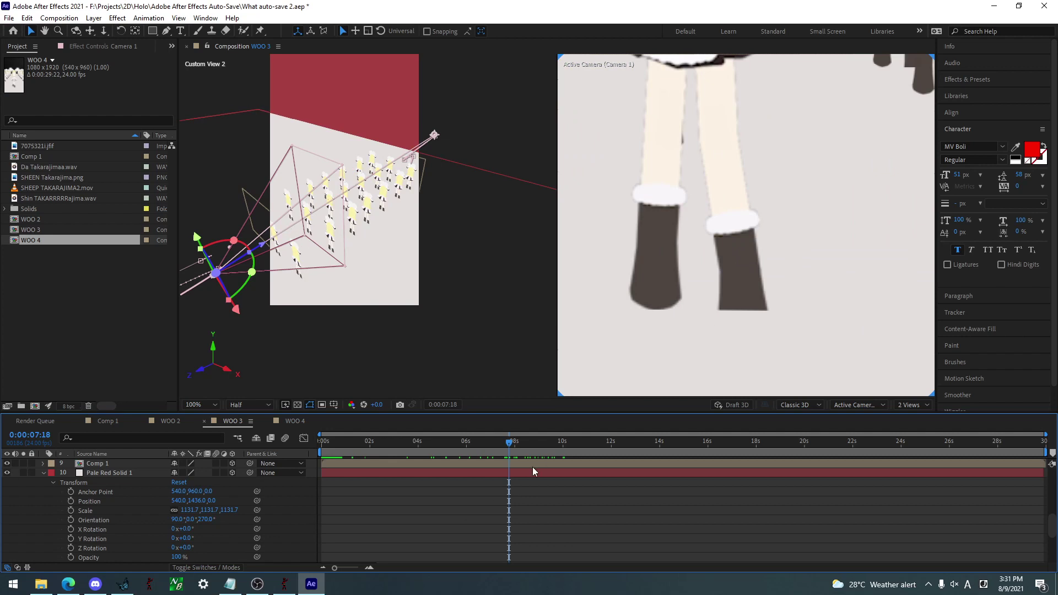
drag(532, 448, 457, 459)
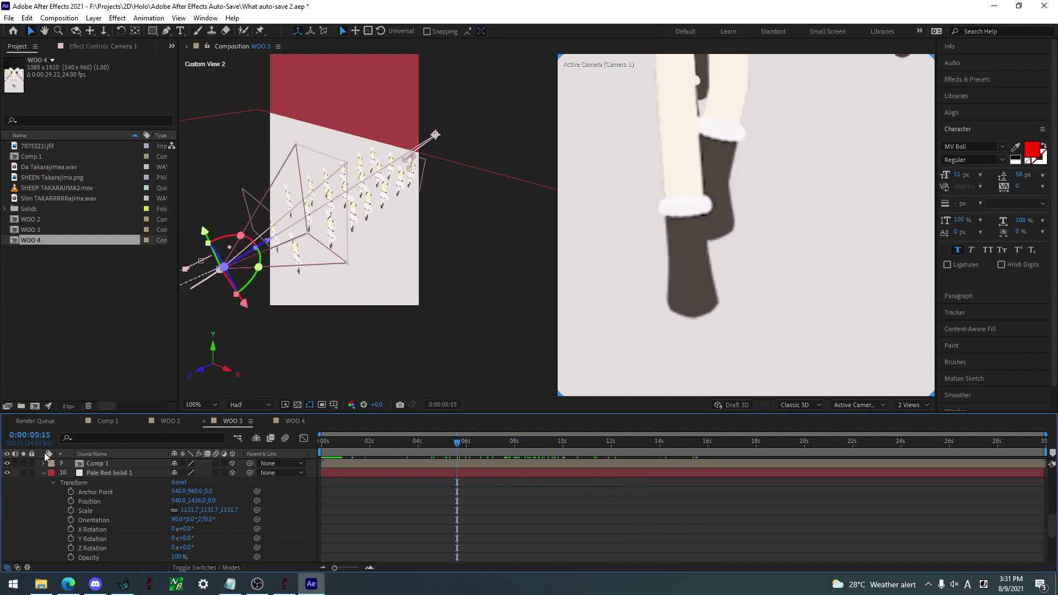
Hide the Pale Red Solid 1 layer in WOO 3 and view the whole dancer formation
click(7, 472)
scroll(646, 198, down, 8)
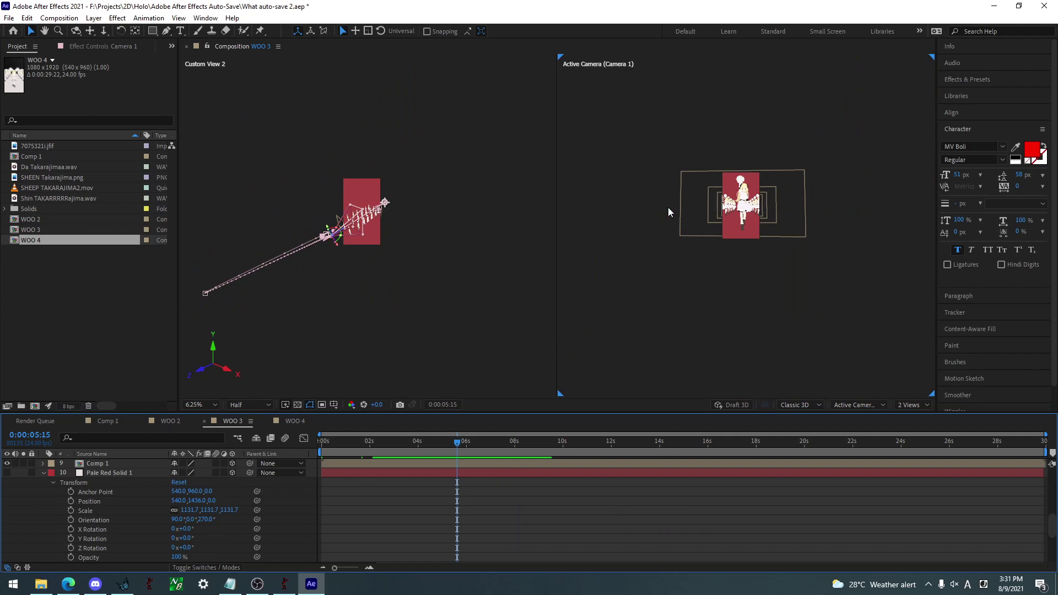
scroll(667, 209, up, 1)
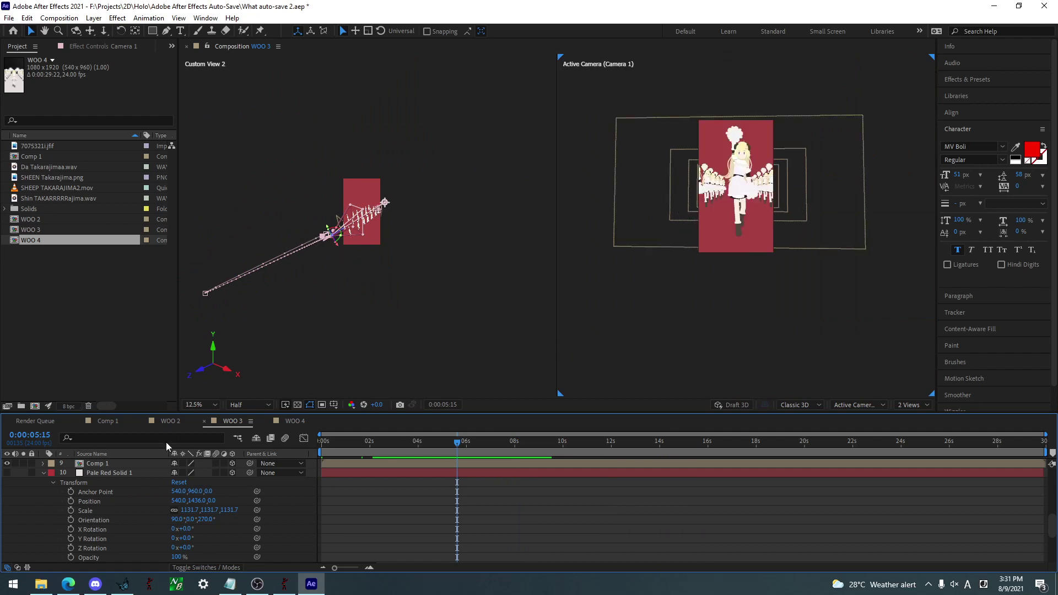
Review the WOO 2 and WOO 3 compositions and open WOO 4 to inspect their combined image
click(169, 420)
click(235, 421)
click(292, 421)
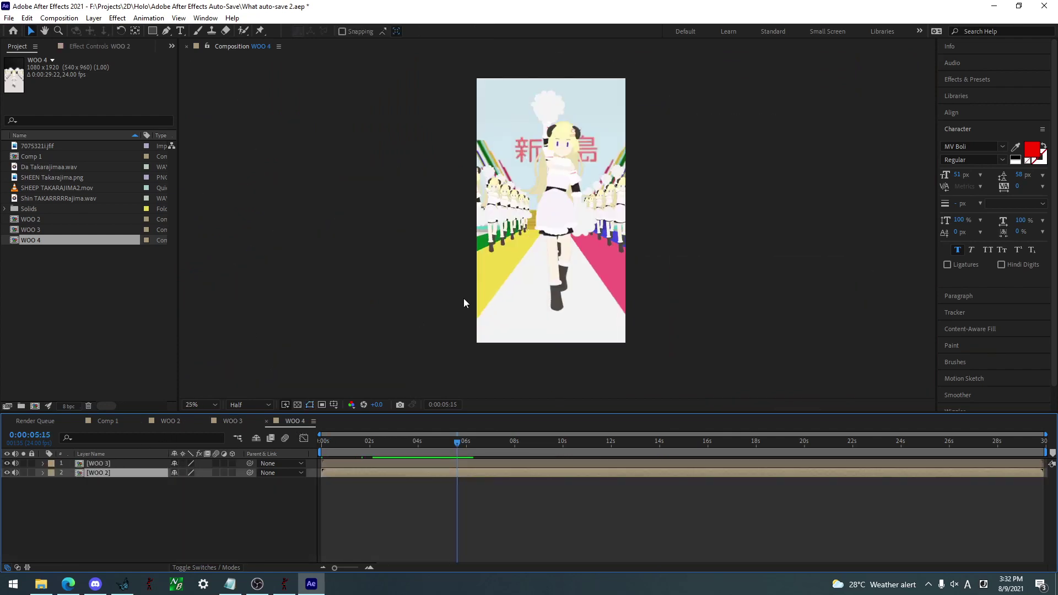
scroll(530, 236, up, 3)
scroll(541, 239, down, 3)
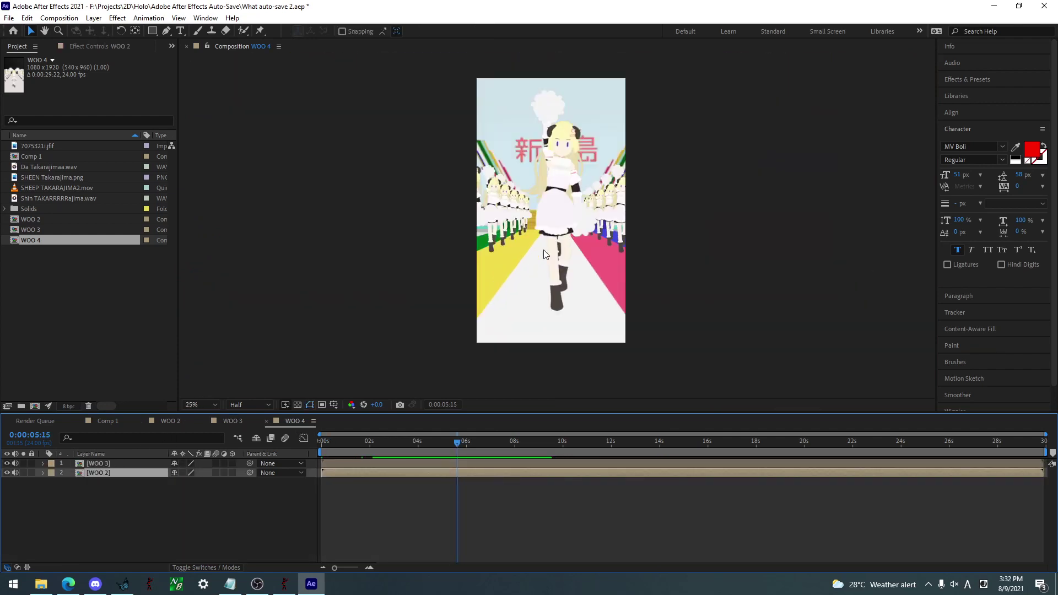
Select the WOO 3 layer in WOO 4, toggle its visibility off and on, and hide the WOO 2 layer
click(100, 464)
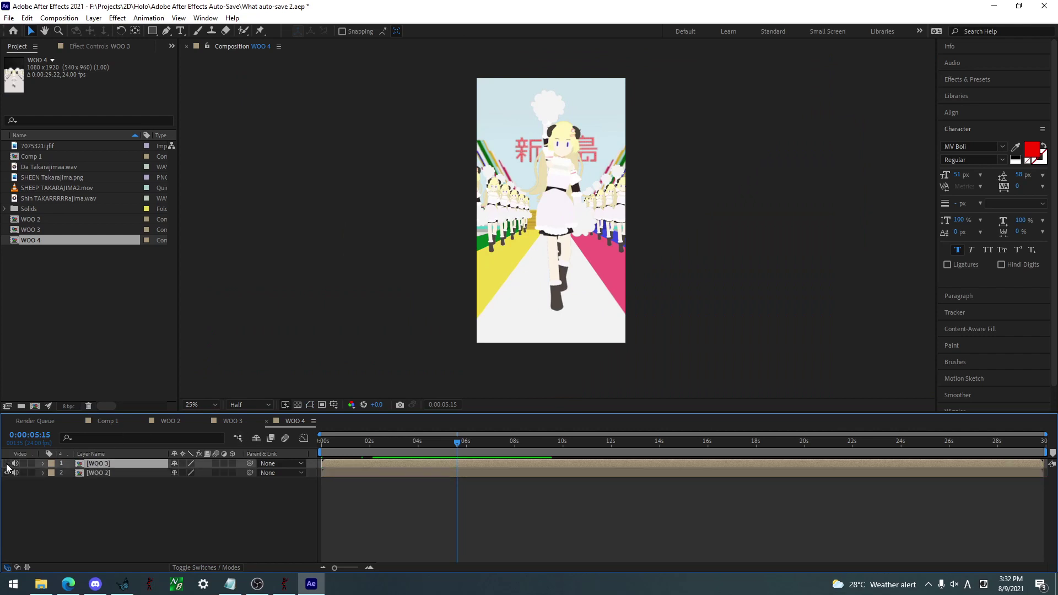
click(7, 463)
click(7, 463)
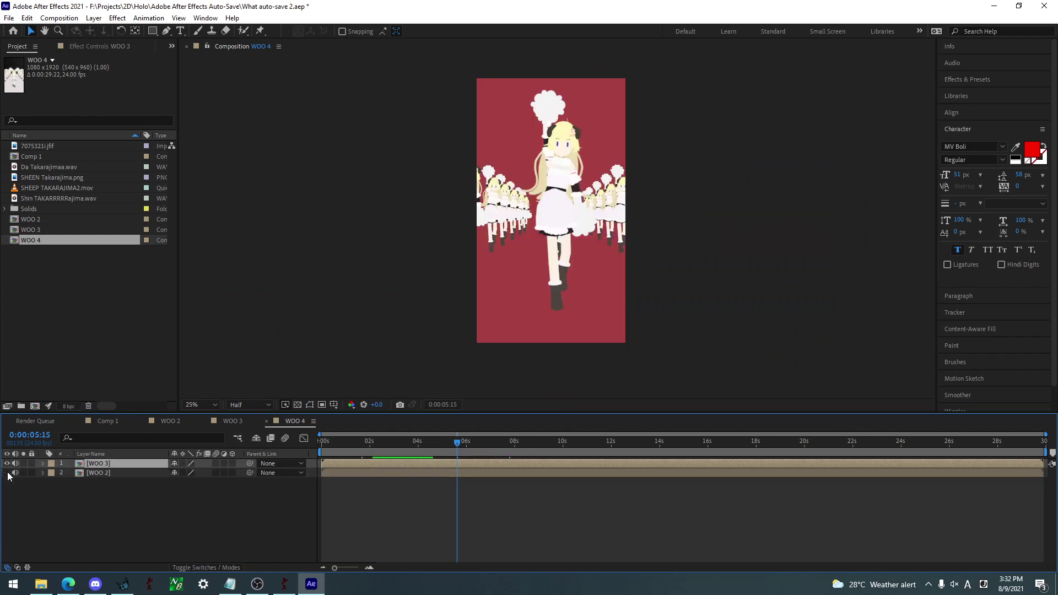